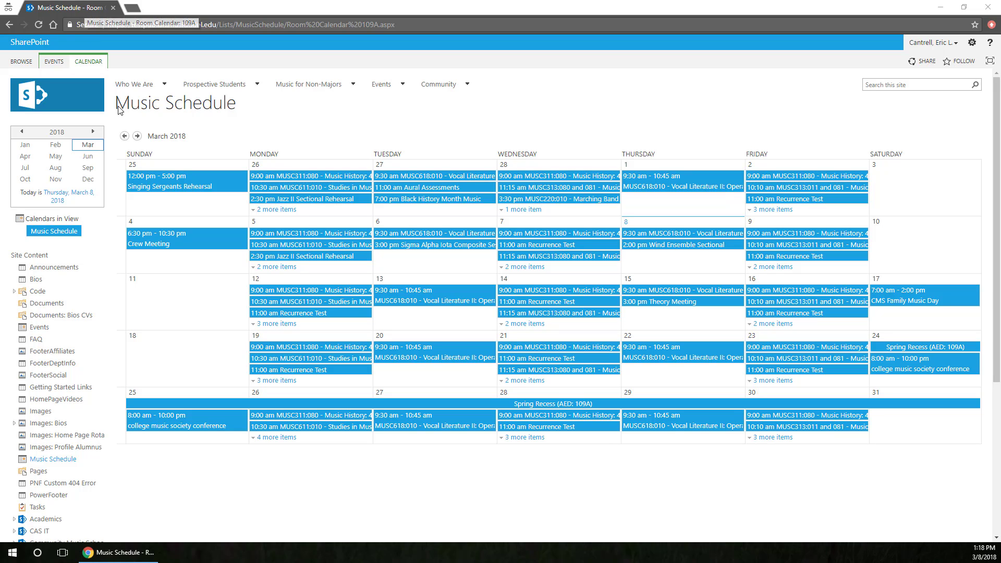
# Step: Copy the venue name AED 110 from the Singing Sergeants Rehearsal event's edit form and return to the calendar
pyautogui.click(180, 187)
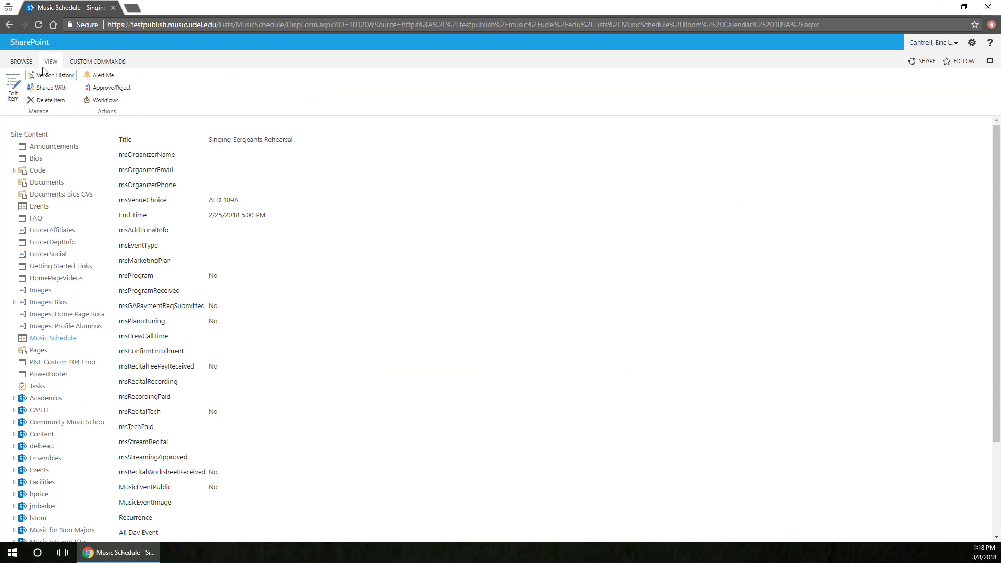
pyautogui.click(13, 86)
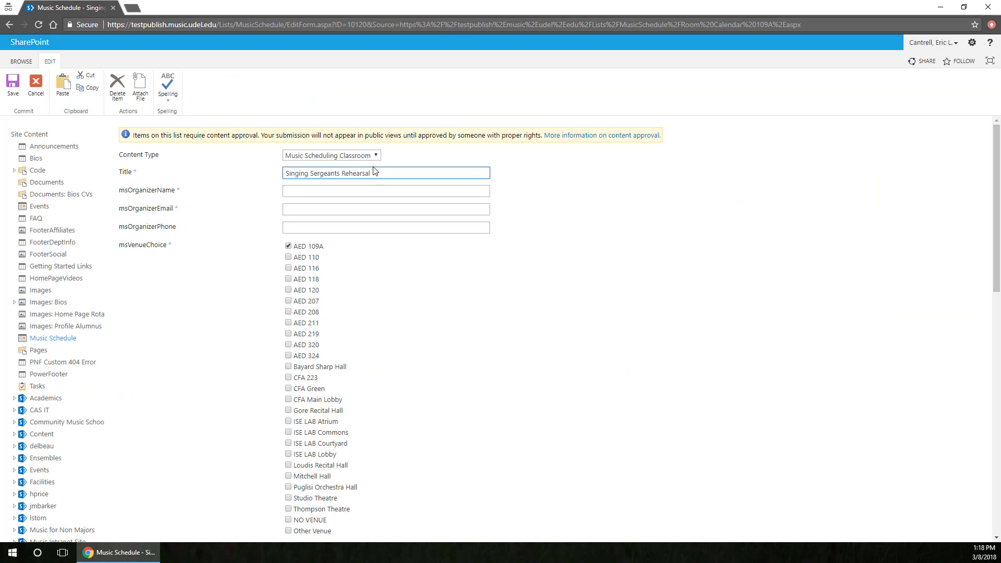
pyautogui.moveTo(328, 255); pyautogui.dragTo(295, 258)
pyautogui.hotkey('ctrl', 'c')
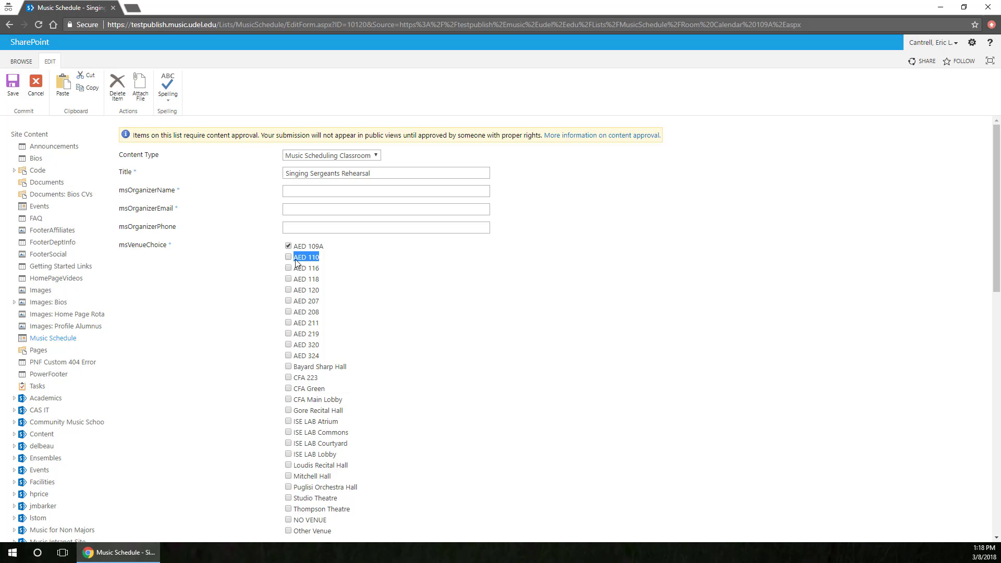
pyautogui.hotkey('alt', 'Left')
pyautogui.hotkey('alt', 'Left')
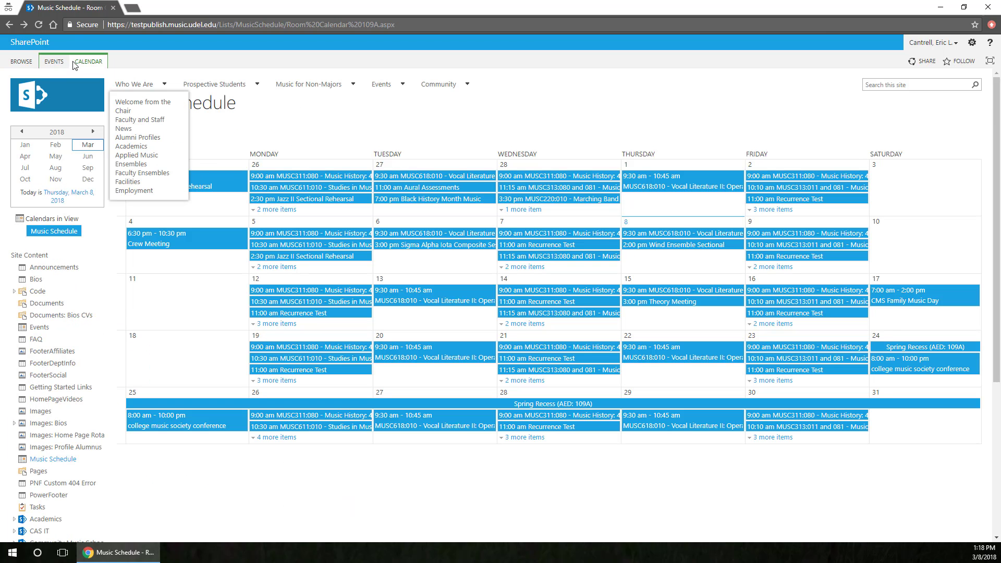
# Step: Start a new Calendar View for the Music Schedule and name it "Room: AED 110"
pyautogui.click(87, 62)
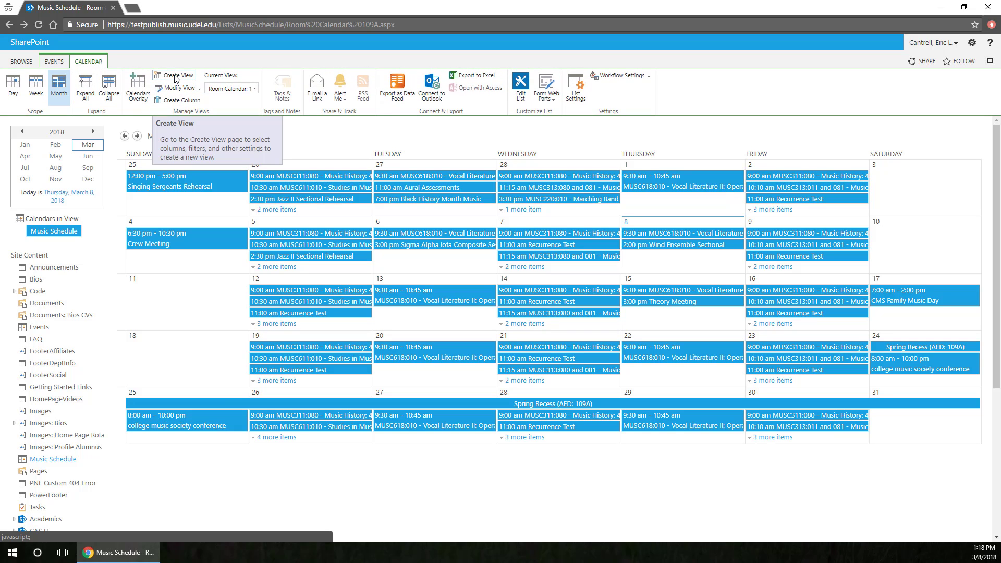
pyautogui.click(240, 90)
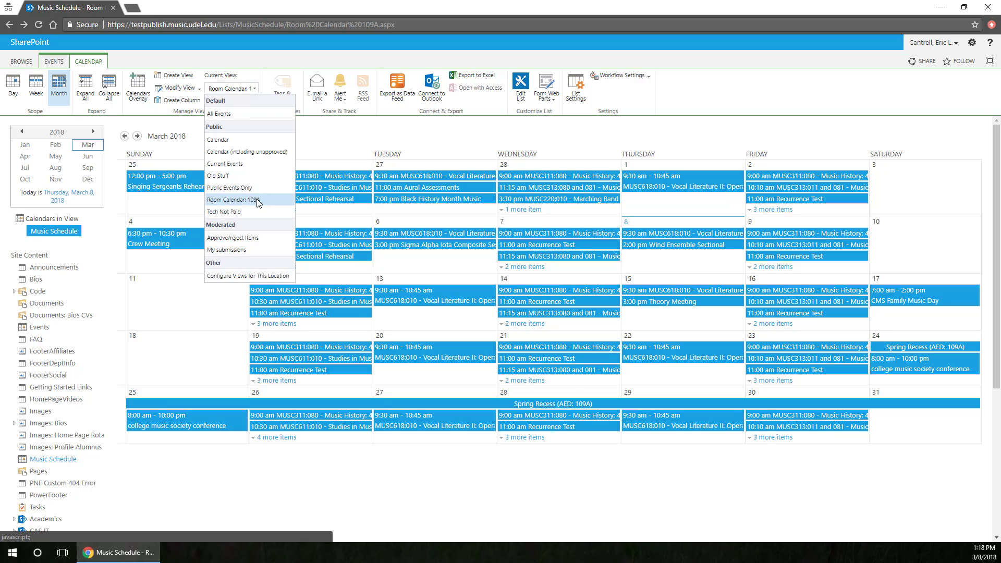
pyautogui.click(254, 89)
pyautogui.click(178, 76)
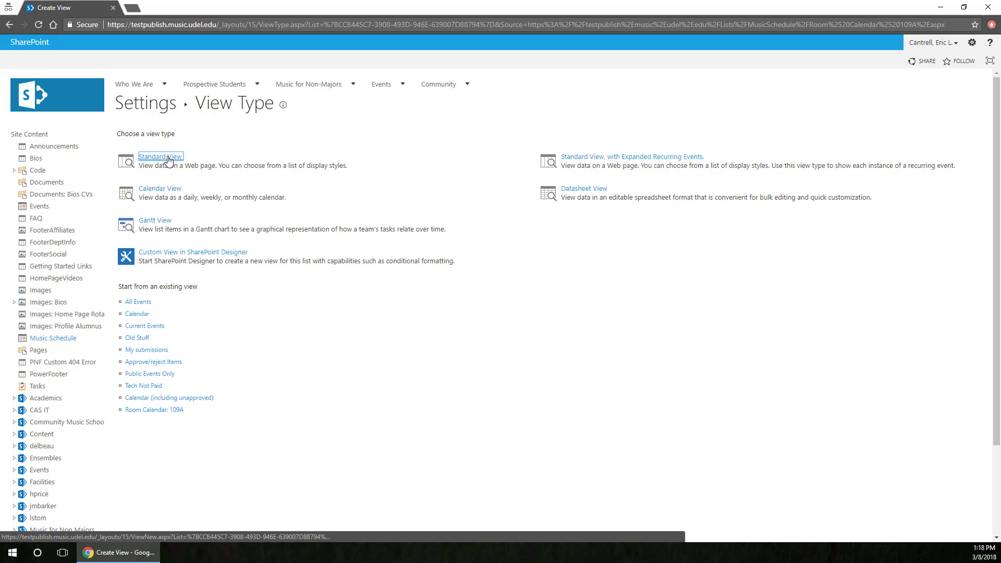
pyautogui.click(167, 190)
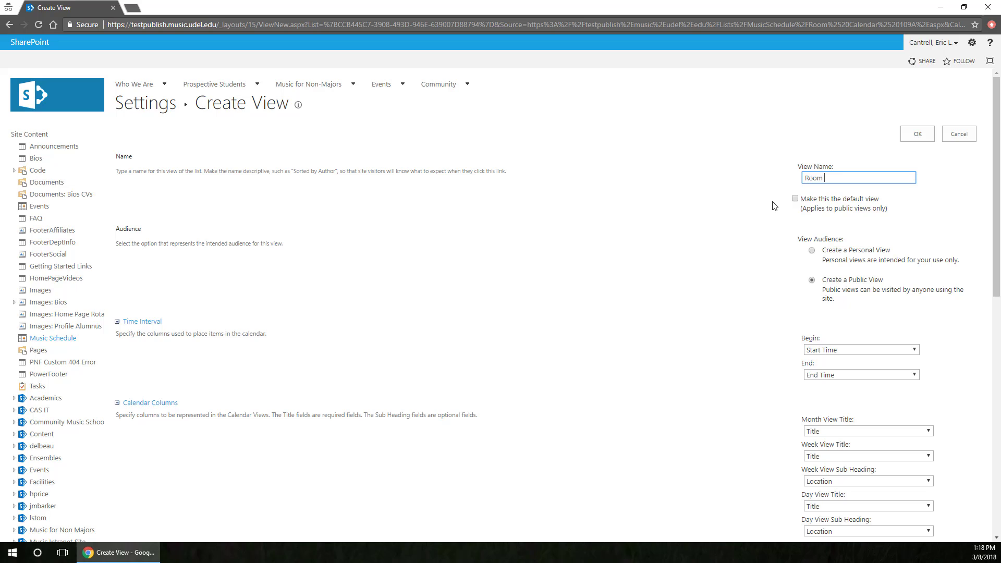
pyautogui.write('Room: AED 110')
# Step: Review the new view's audience, time interval, calendar column and default scope settings, including the available Month View Title columns
pyautogui.scroll(-2, 761, 219)
pyautogui.scroll(1, 769, 224)
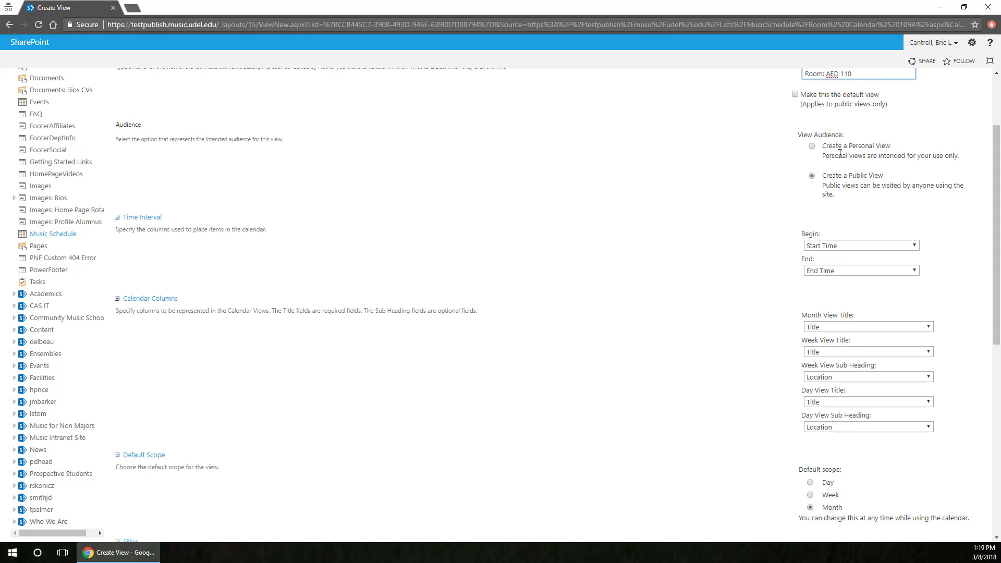
pyautogui.hotkey('alt', 'Tab')
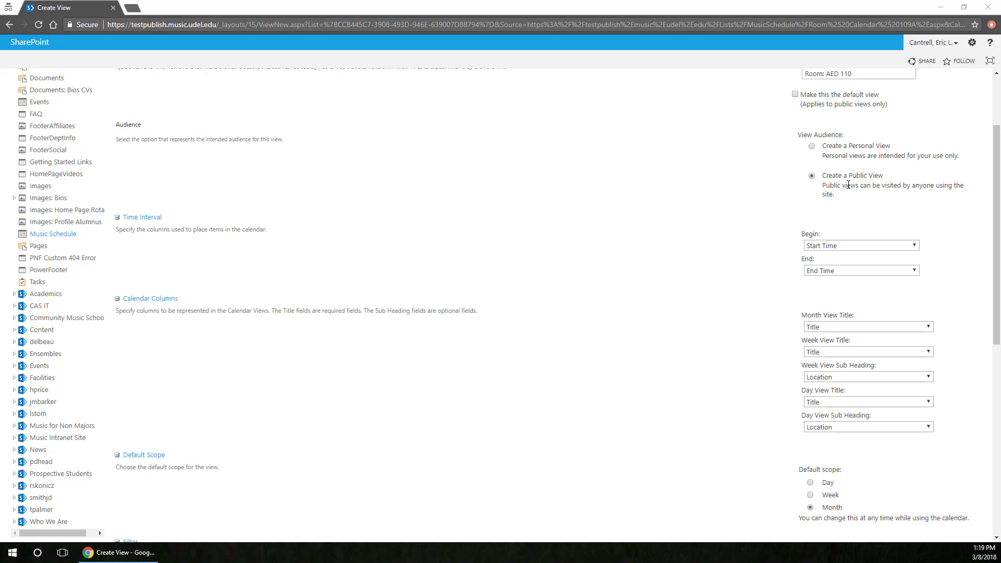
pyautogui.scroll(-2, 728, 275)
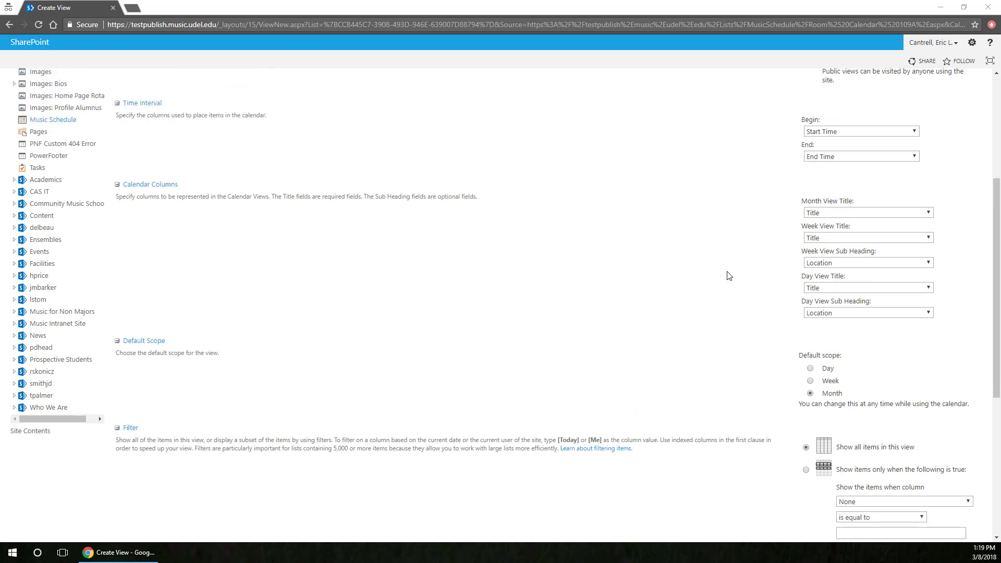
pyautogui.scroll(1, 729, 261)
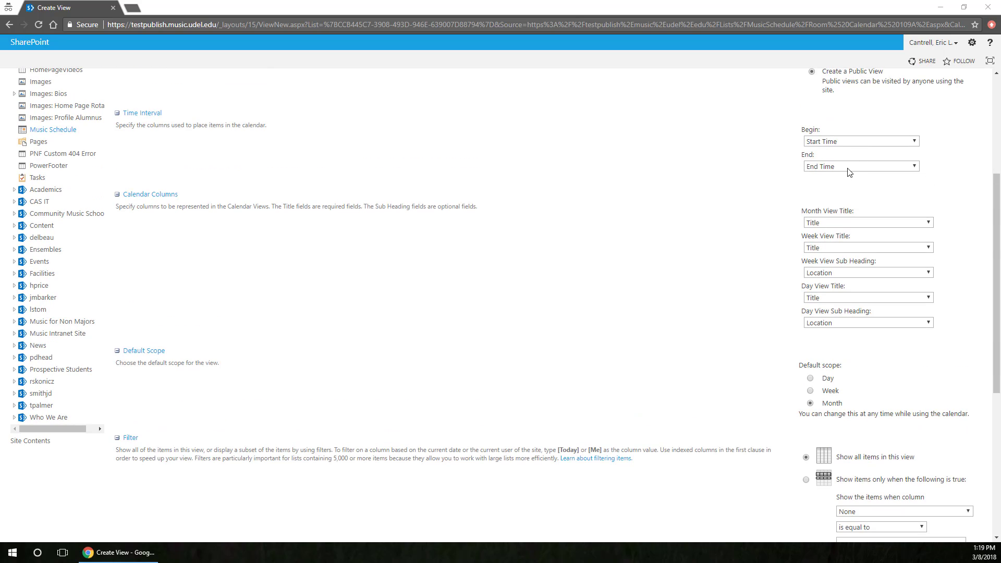
pyautogui.scroll(-1, 735, 248)
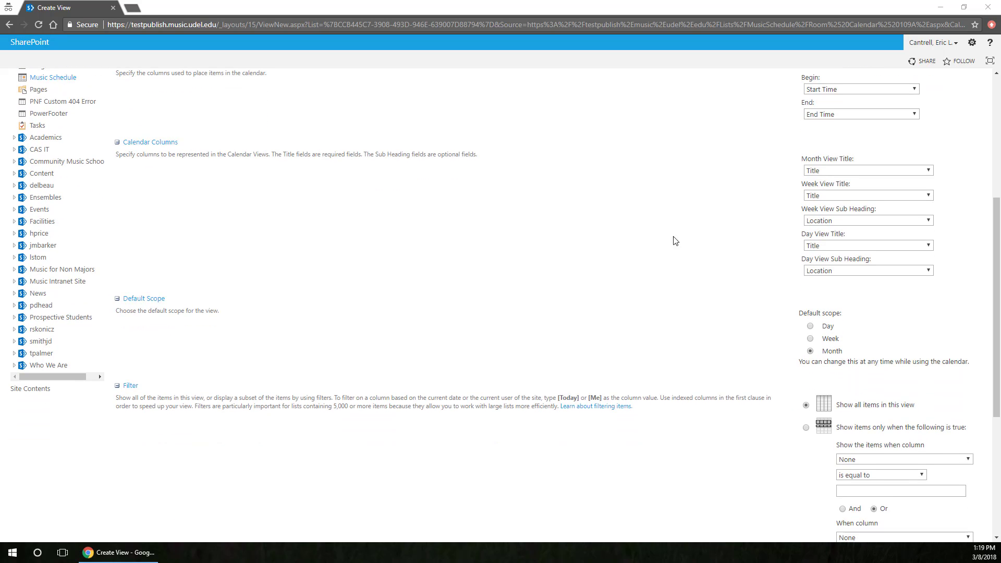
pyautogui.click(844, 174)
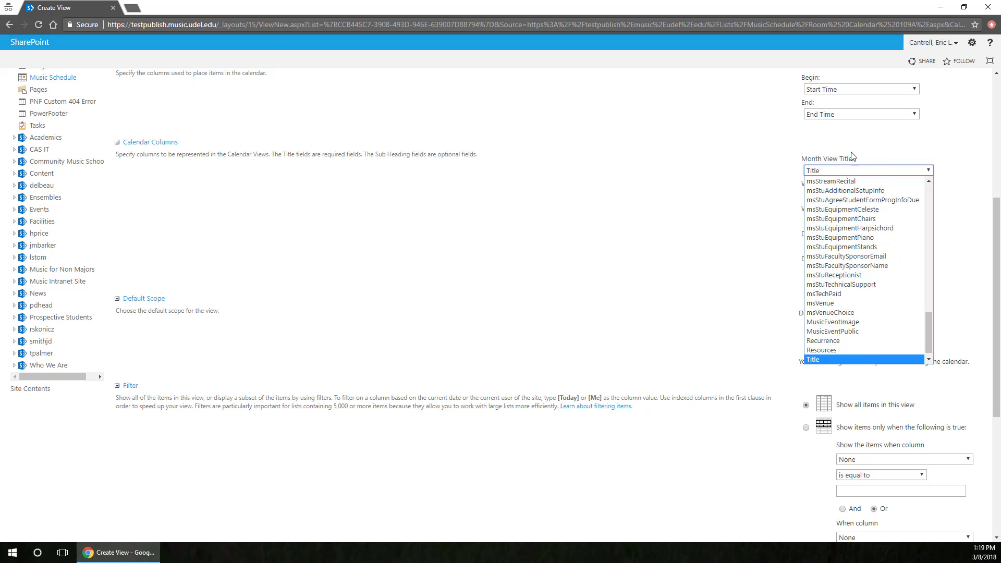
pyautogui.click(852, 161)
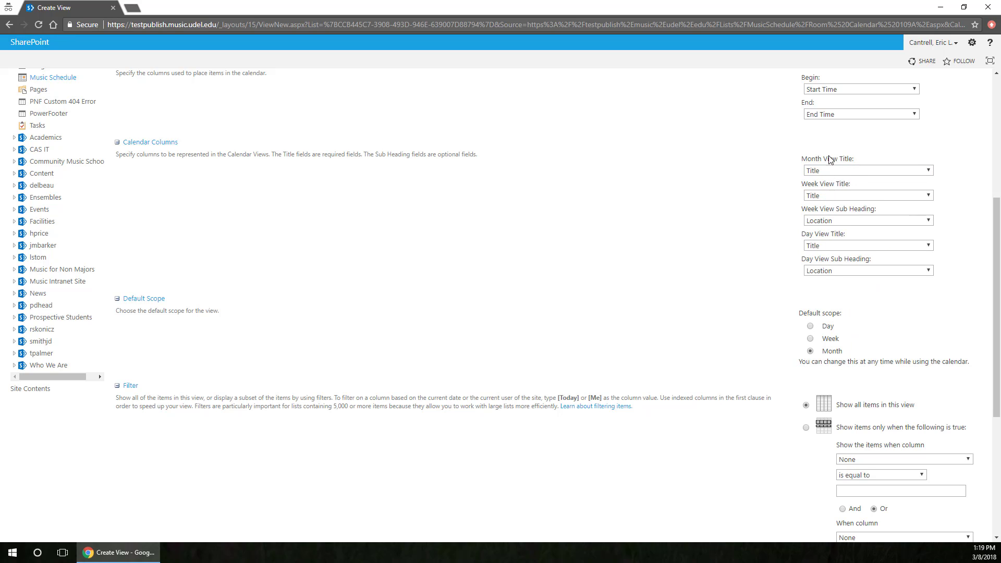
pyautogui.scroll(-3, 781, 260)
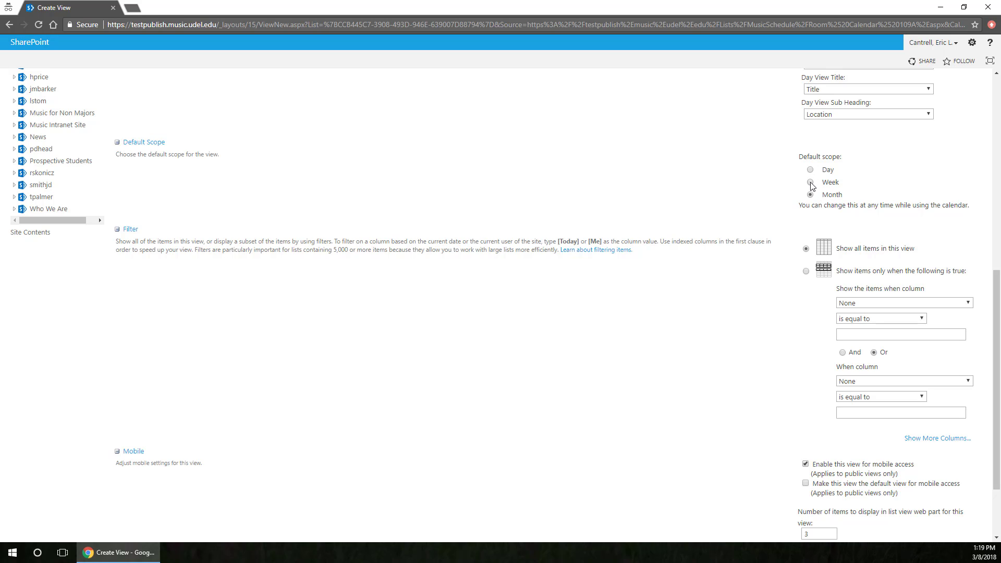
pyautogui.scroll(-1, 828, 250)
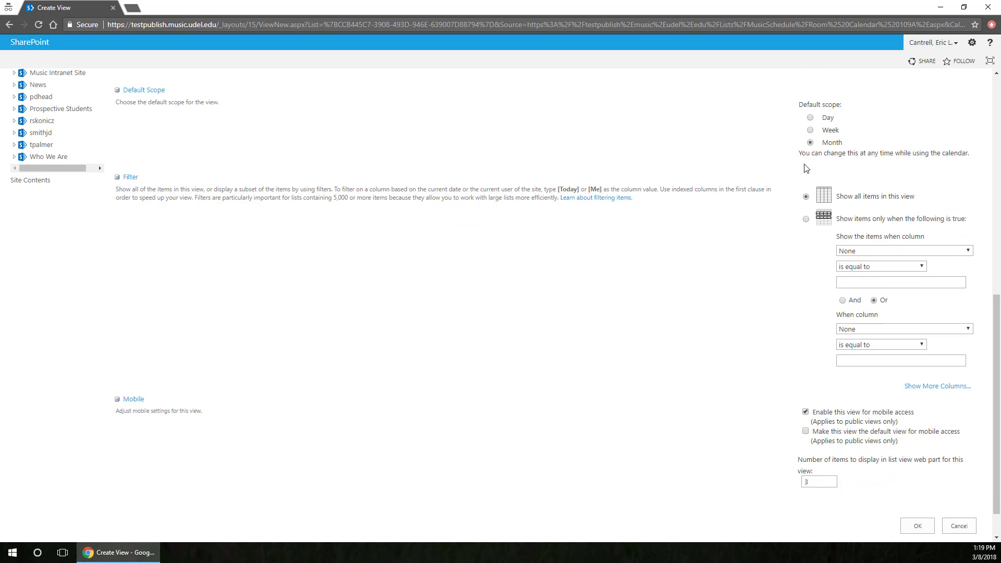
pyautogui.scroll(-1, 688, 322)
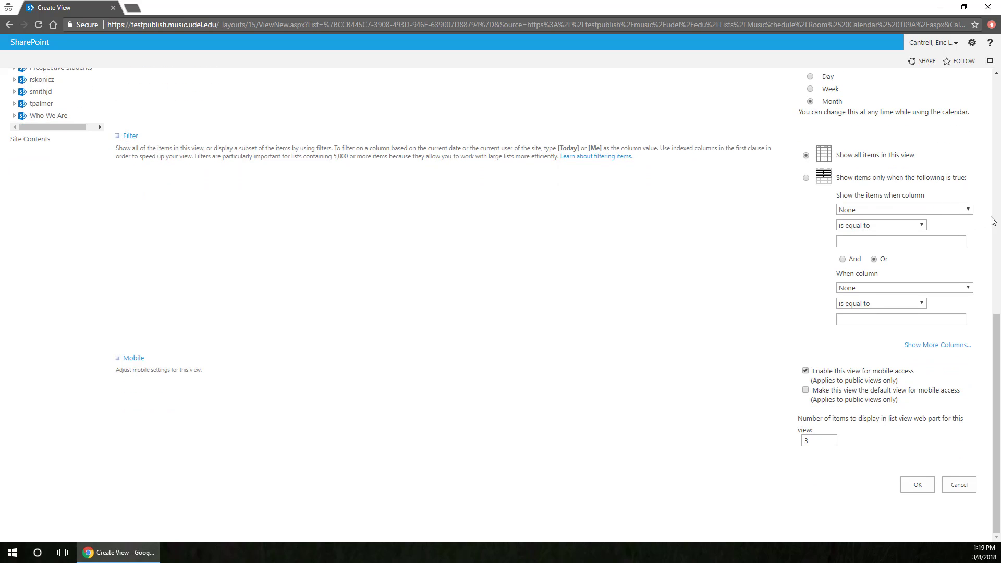
# Step: Filter the view to items whose msVenueChoice column contains (Not Indexed) the copied venue name AED 110
pyautogui.click(873, 209)
pyautogui.scroll(-5, 886, 332)
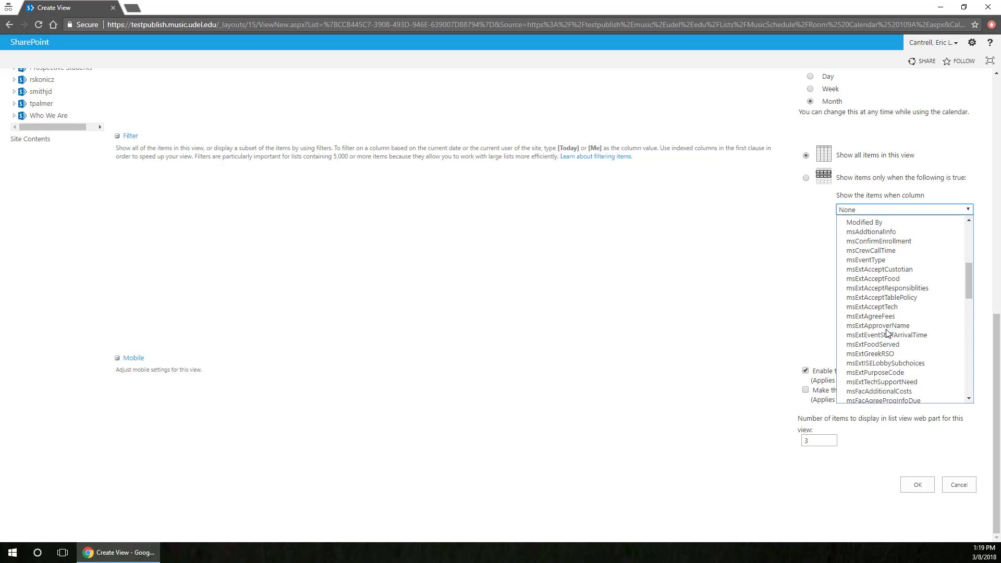
pyautogui.scroll(-10, 886, 332)
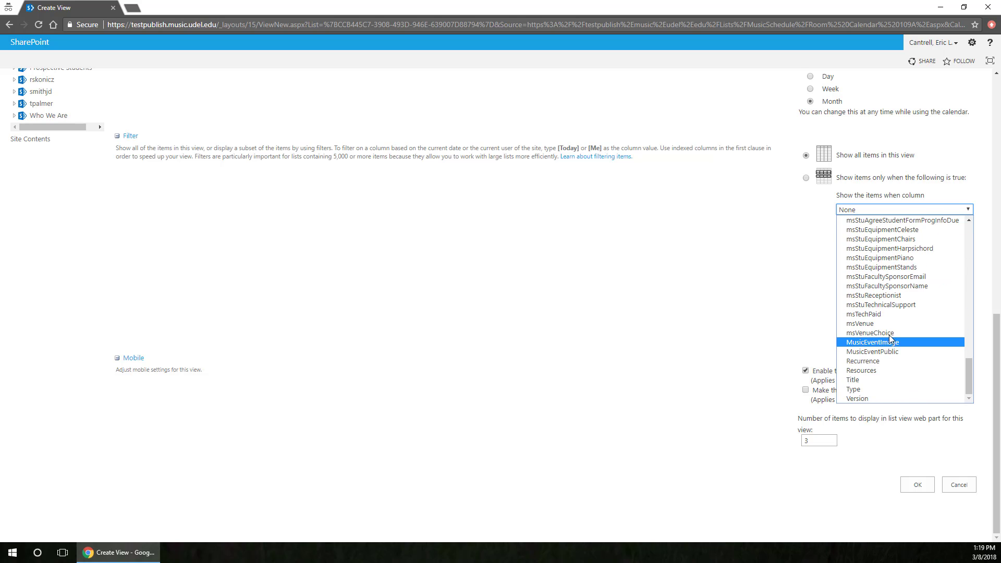
pyautogui.click(864, 332)
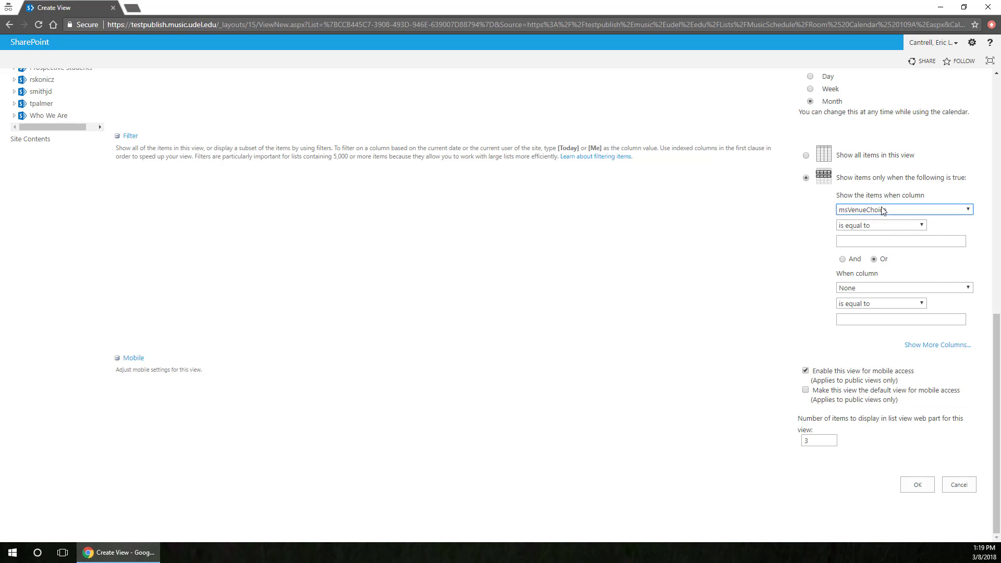
pyautogui.click(857, 227)
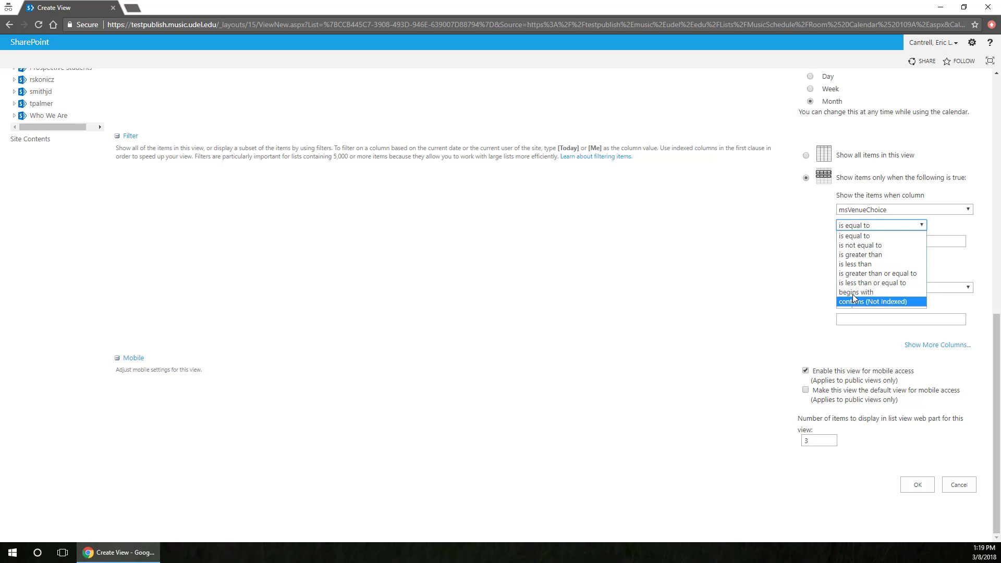
pyautogui.click(853, 301)
pyautogui.click(852, 241)
pyautogui.hotkey('ctrl', 'v')
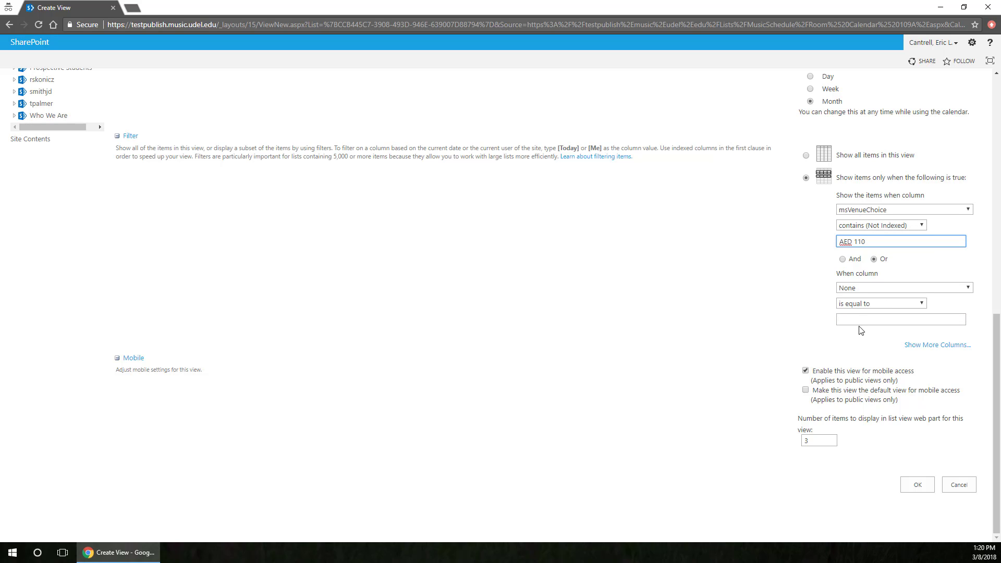
pyautogui.click(843, 260)
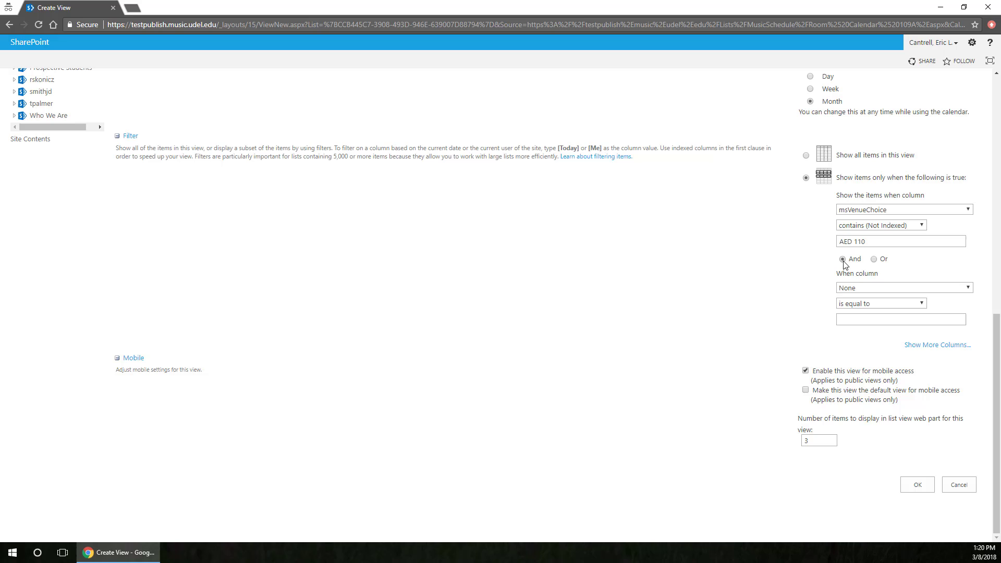
pyautogui.click(847, 290)
pyautogui.click(886, 356)
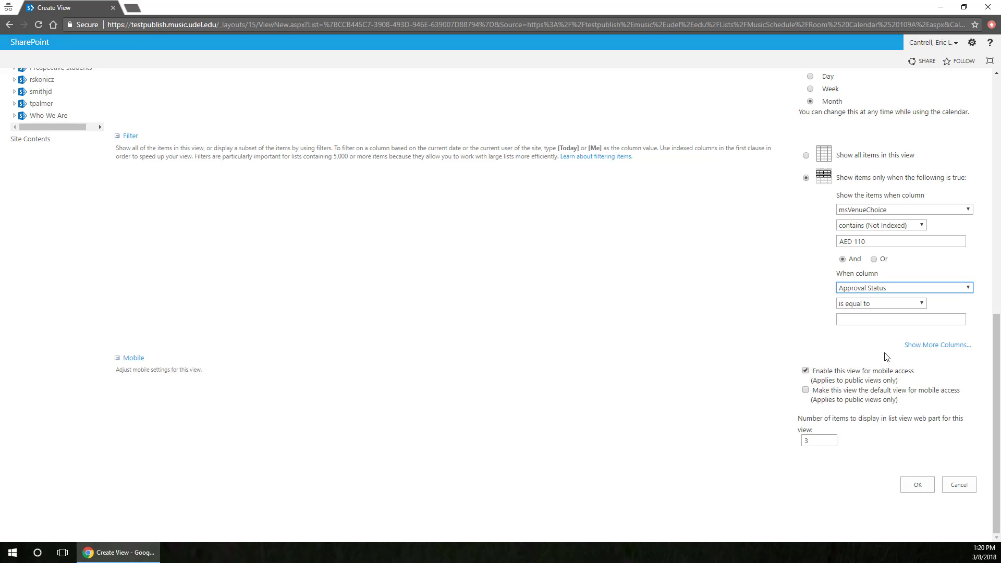
pyautogui.click(851, 288)
pyautogui.click(854, 296)
# Step: Save the new room view, open its 9:00 am event on Monday the 26th, and return to the calendar
pyautogui.click(724, 267)
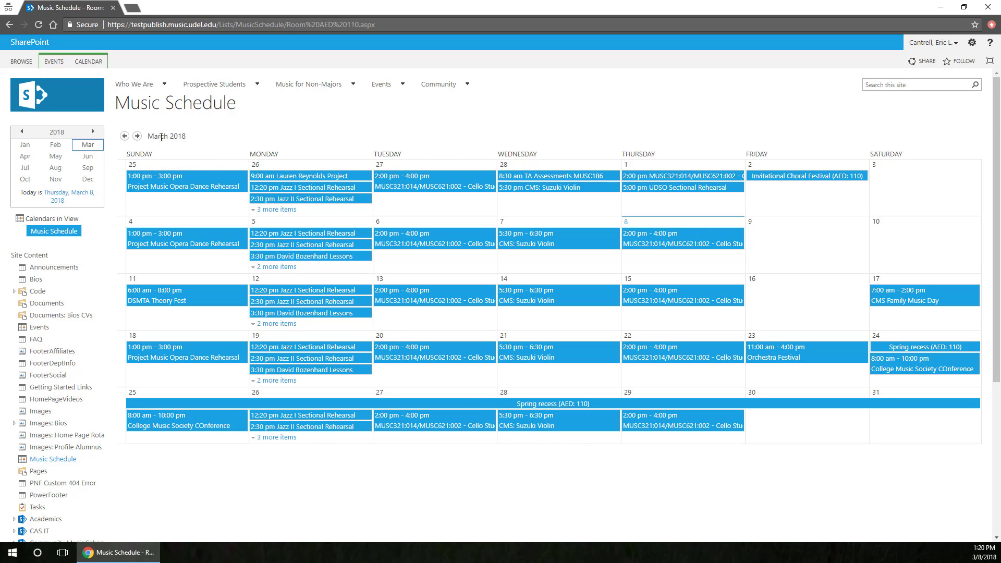
pyautogui.click(298, 176)
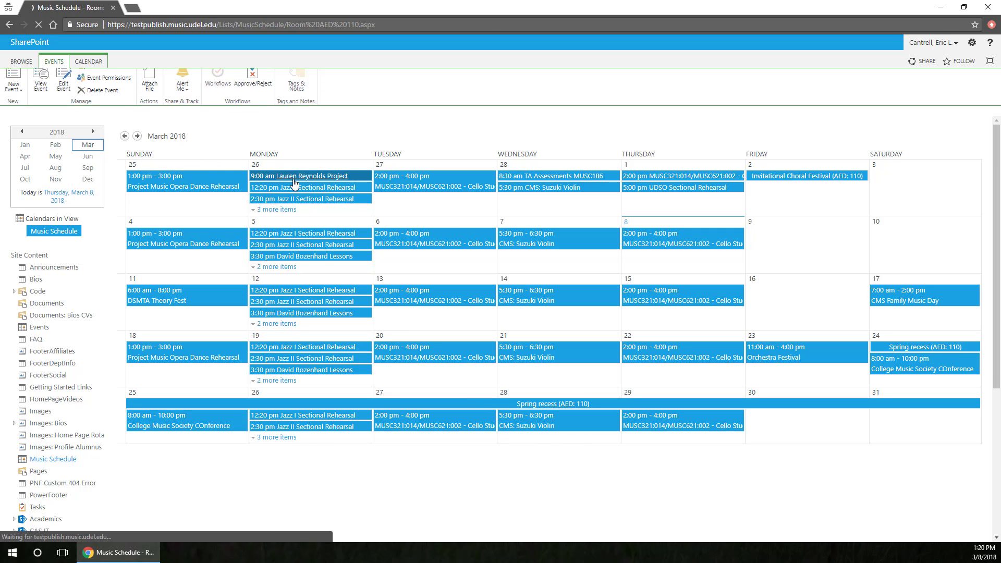
pyautogui.hotkey('alt', 'Left')
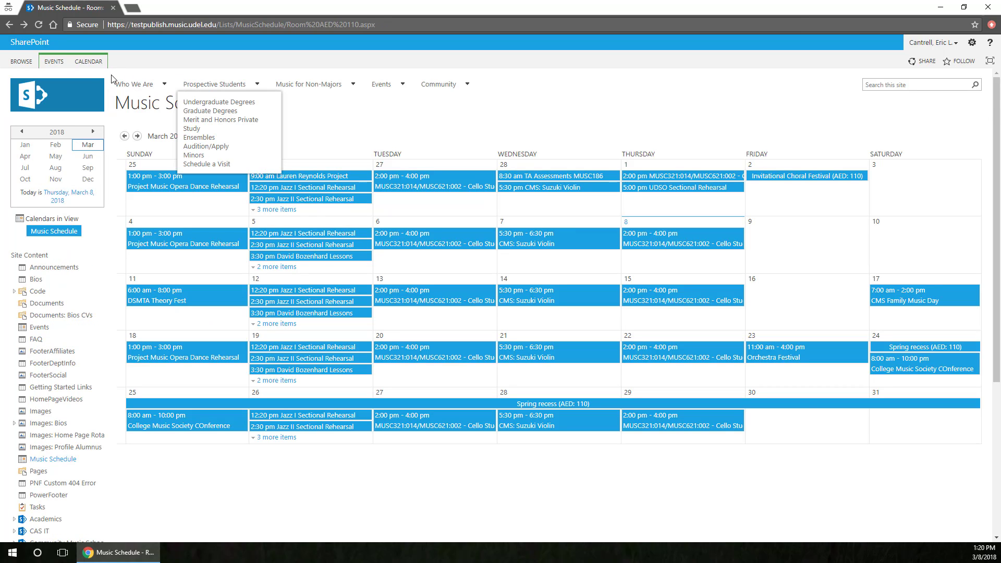
# Step: Switch to the Room Calendar: 109A view, rename it "Room: 109A" and save the change
pyautogui.click(92, 61)
pyautogui.click(250, 89)
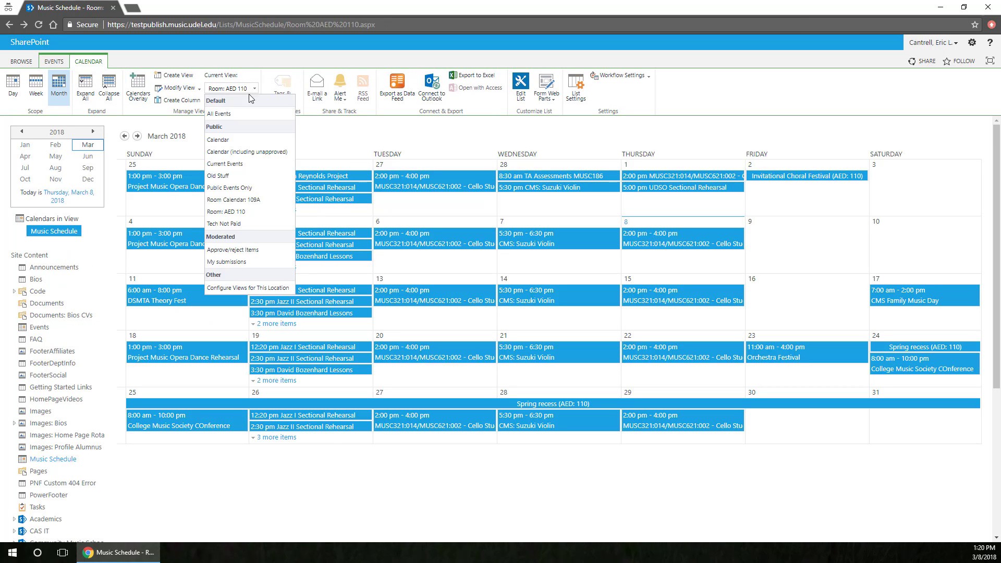
pyautogui.click(237, 201)
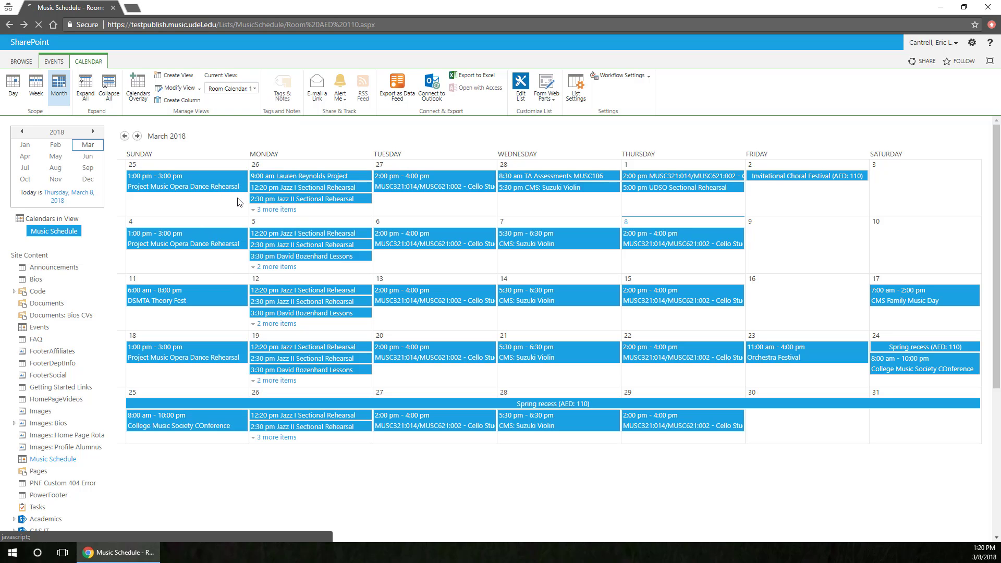
pyautogui.click(87, 61)
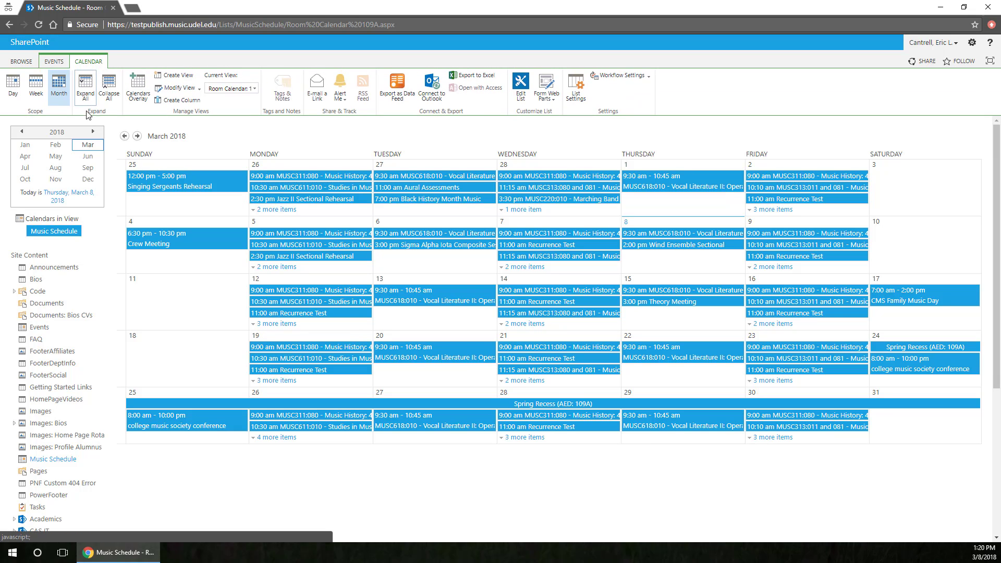
pyautogui.click(184, 90)
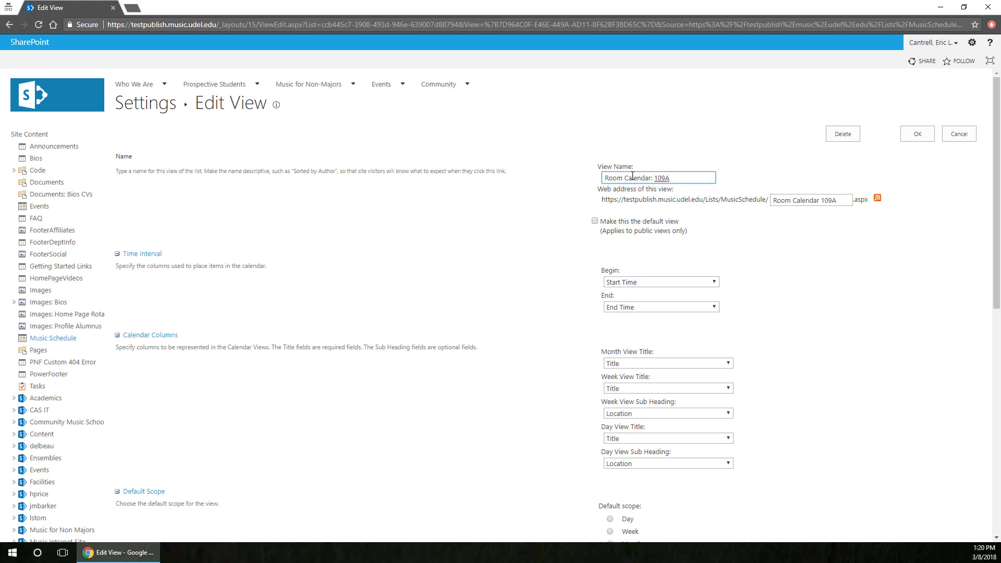
pyautogui.doubleClick(632, 176)
pyautogui.press('BackSpace')
pyautogui.press('BackSpace')
pyautogui.click(916, 134)
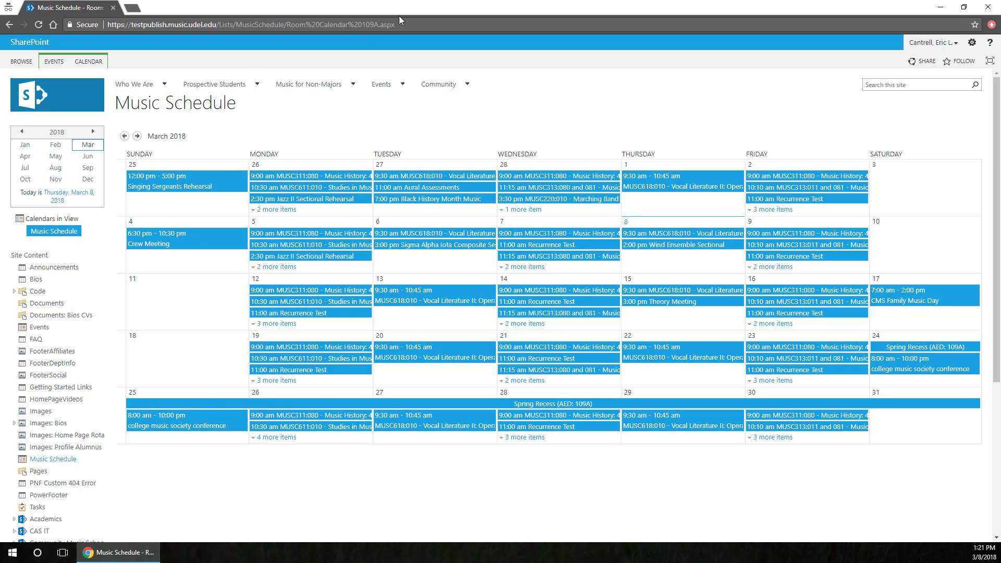
# Step: Open the Room: 109A view's settings, change its name to "Room: AED 109A" and copy the AED 109A part
pyautogui.moveTo(404, 23); pyautogui.dragTo(294, 24)
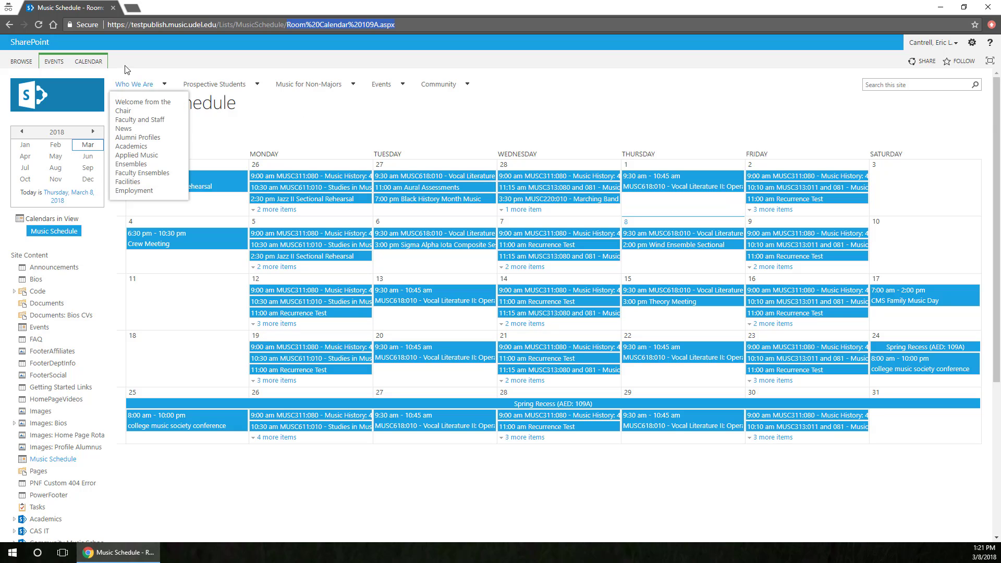
pyautogui.click(88, 61)
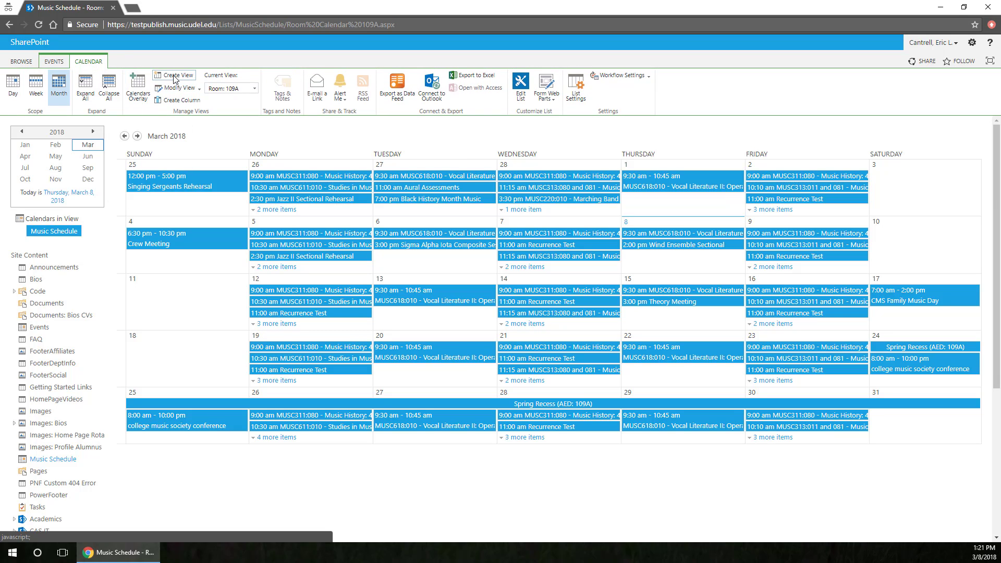
pyautogui.click(180, 88)
pyautogui.scroll(-5, 499, 343)
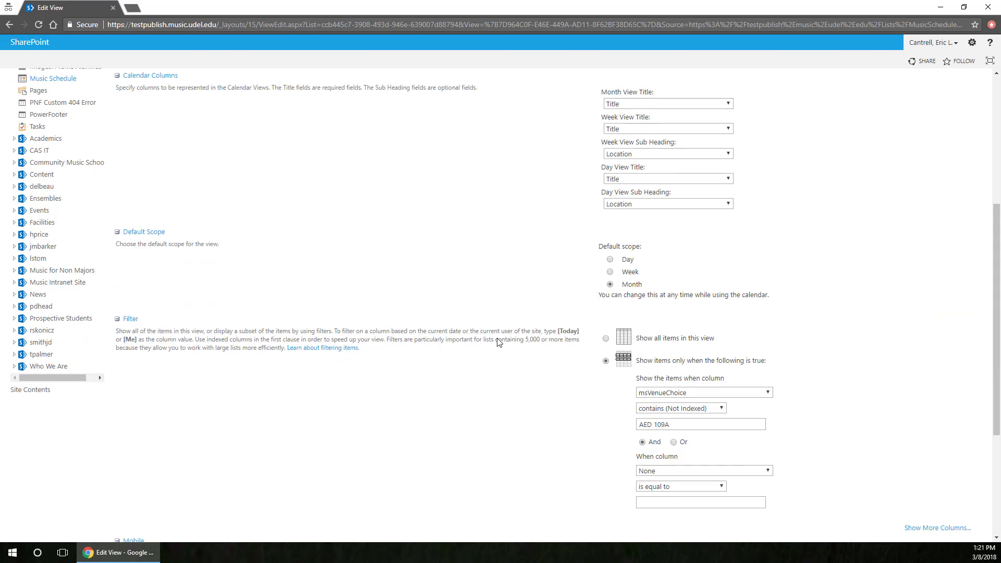
pyautogui.scroll(4, 584, 250)
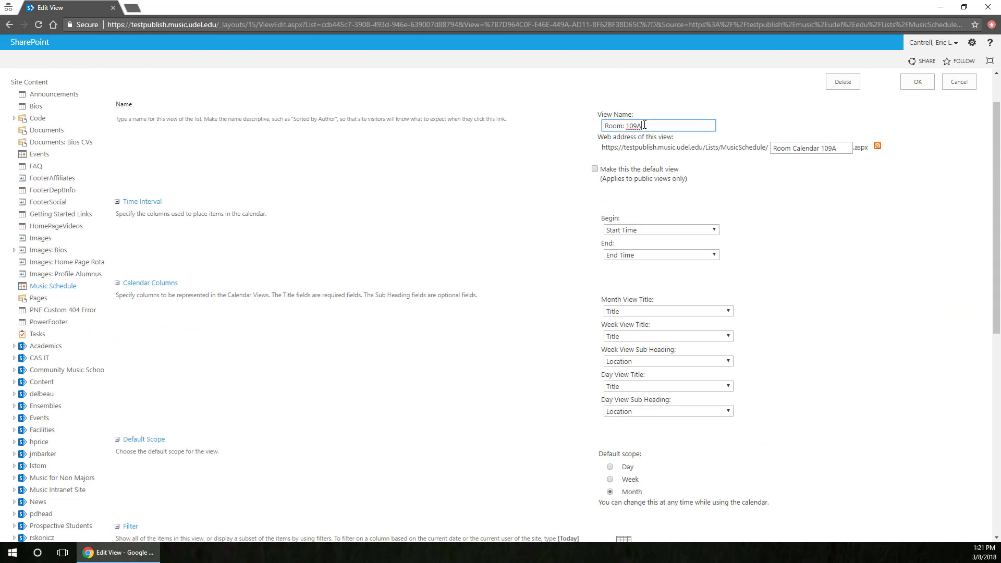
pyautogui.moveTo(644, 125); pyautogui.dragTo(630, 128)
pyautogui.click(625, 127)
pyautogui.write('AED')
pyautogui.hotkey('shift', 'End')
# Step: Delete the old 109A room view whose web address is Room Calendar 109A, and confirm the deletion
pyautogui.scroll(1, 918, 218)
pyautogui.click(845, 139)
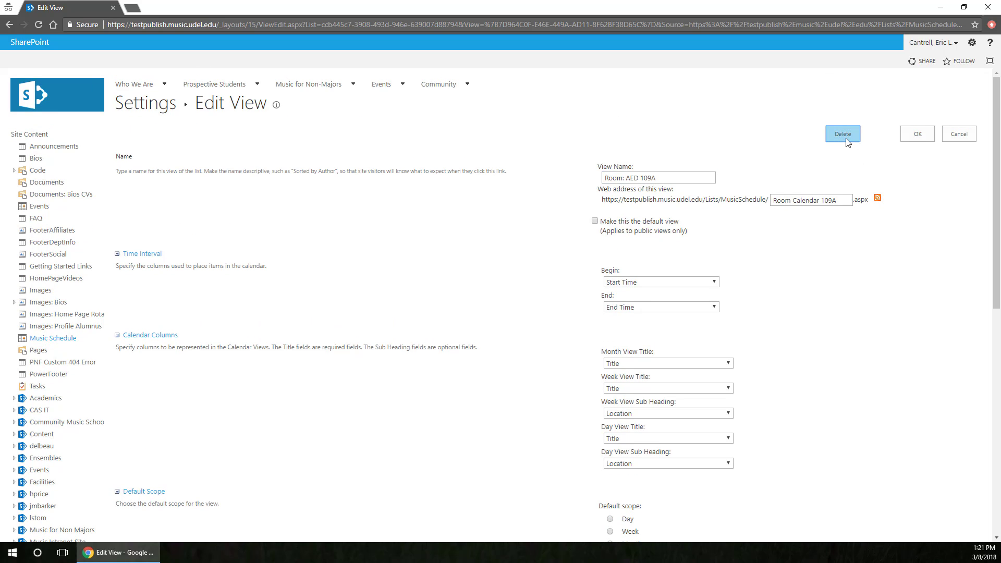
pyautogui.click(536, 80)
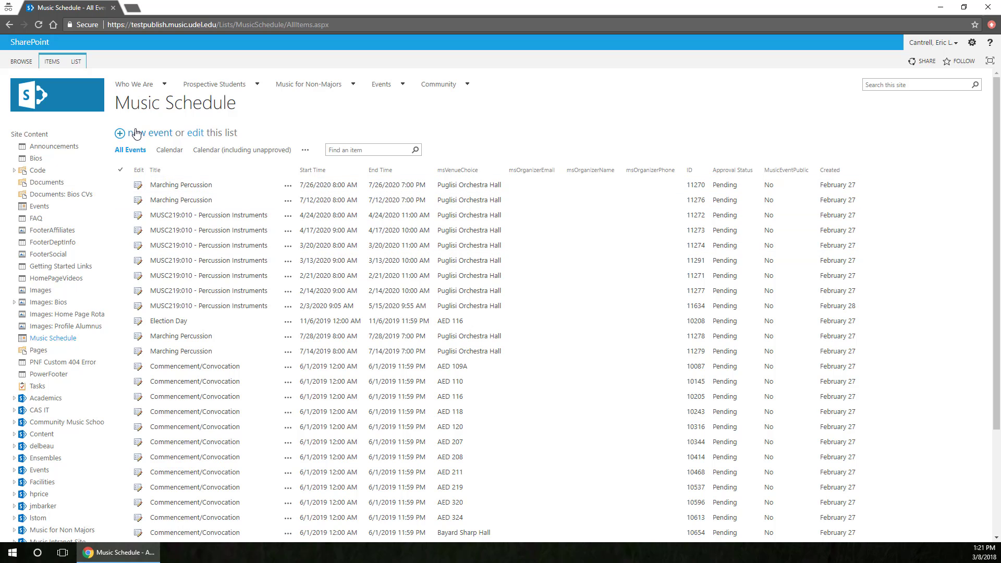
# Step: Switch to the Room: AED 110 view and examine how its web address is formed
pyautogui.click(305, 151)
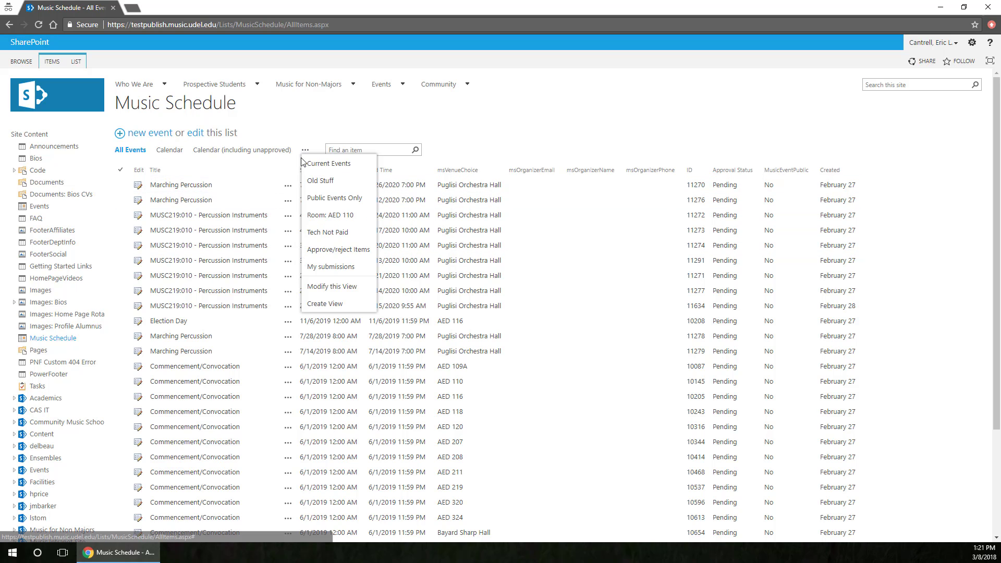
pyautogui.click(341, 221)
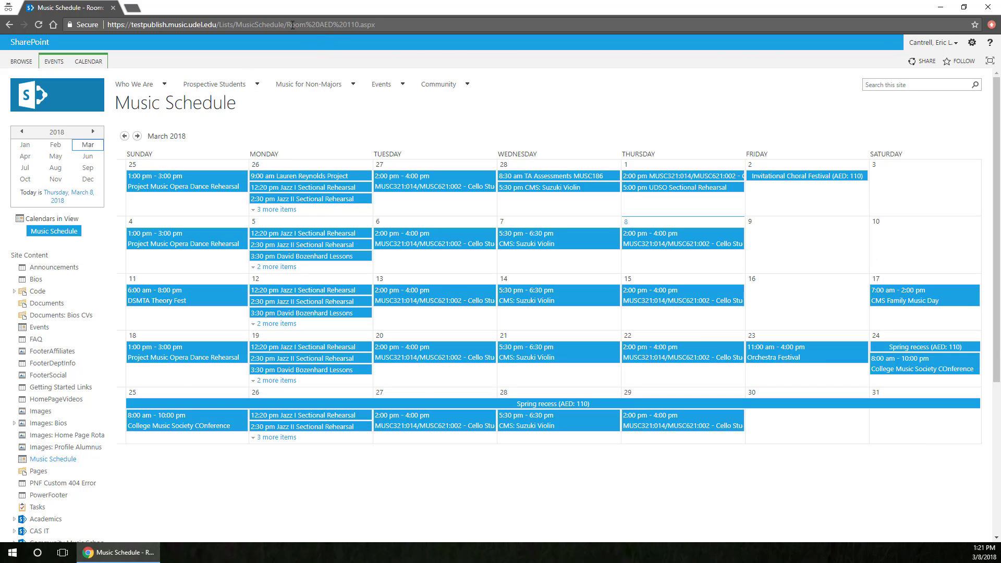
pyautogui.moveTo(375, 25); pyautogui.dragTo(227, 30)
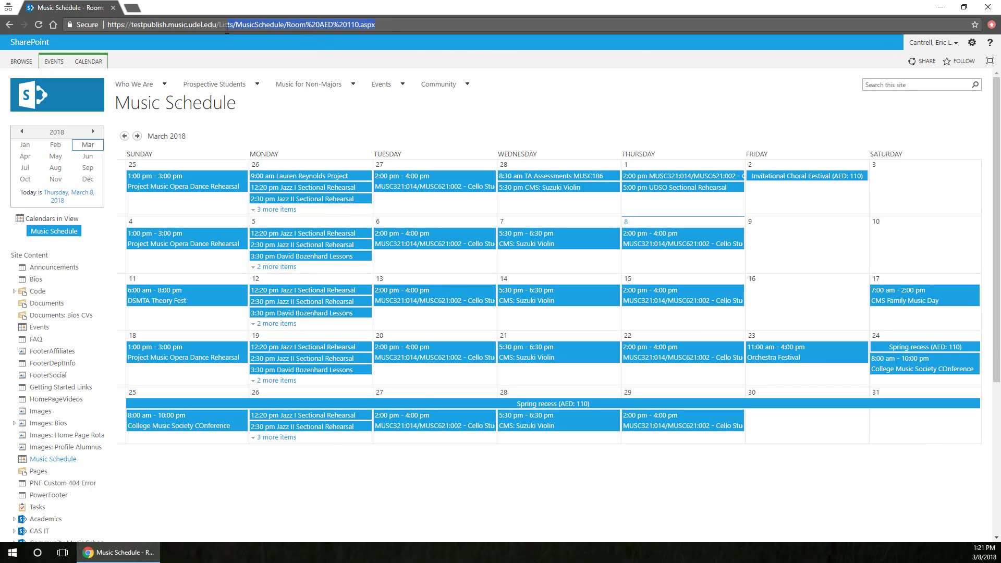
pyautogui.moveTo(290, 25); pyautogui.dragTo(389, 28)
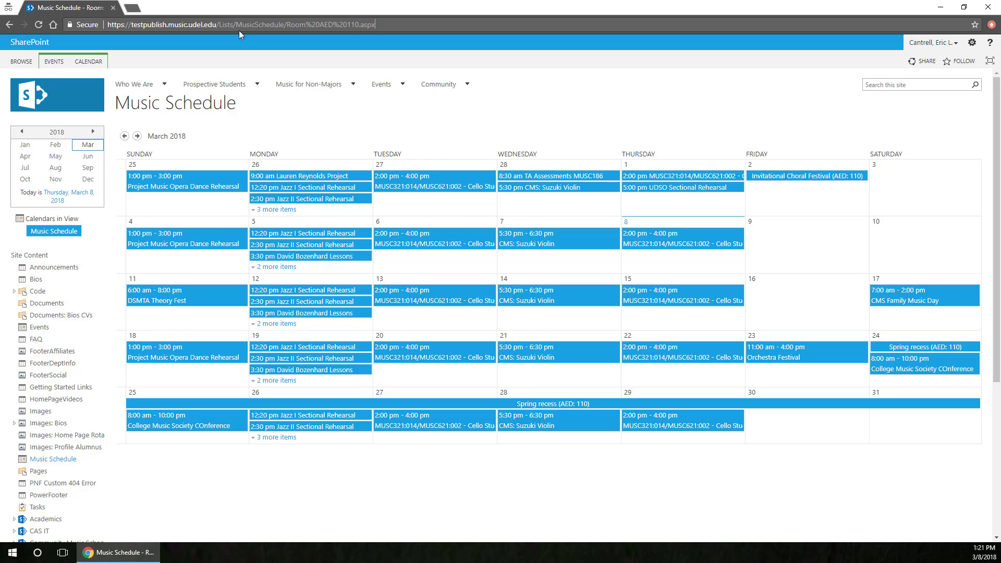
# Step: Create a new Calendar View of the Music Schedule named "Room: AED 109A"
pyautogui.click(88, 61)
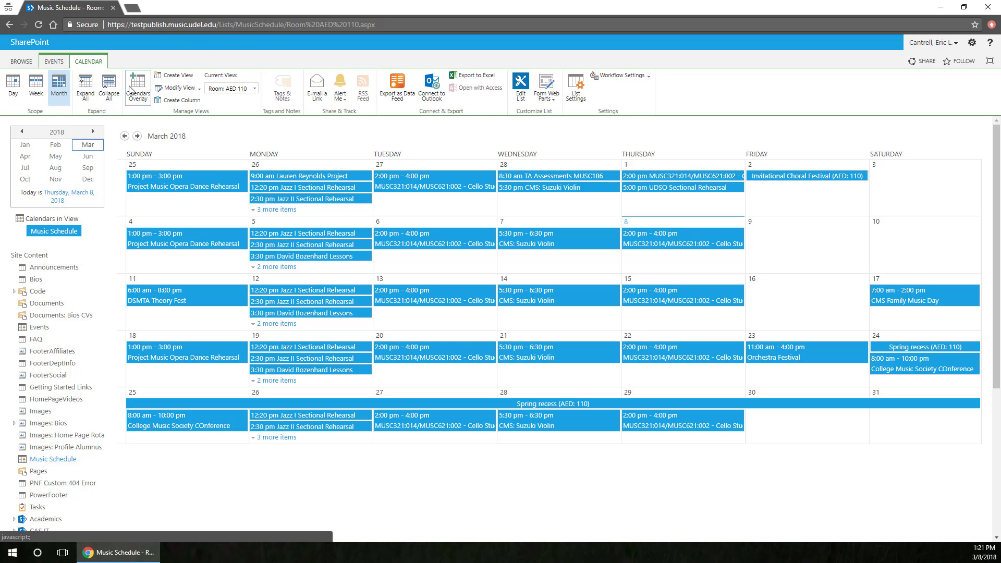
pyautogui.click(174, 75)
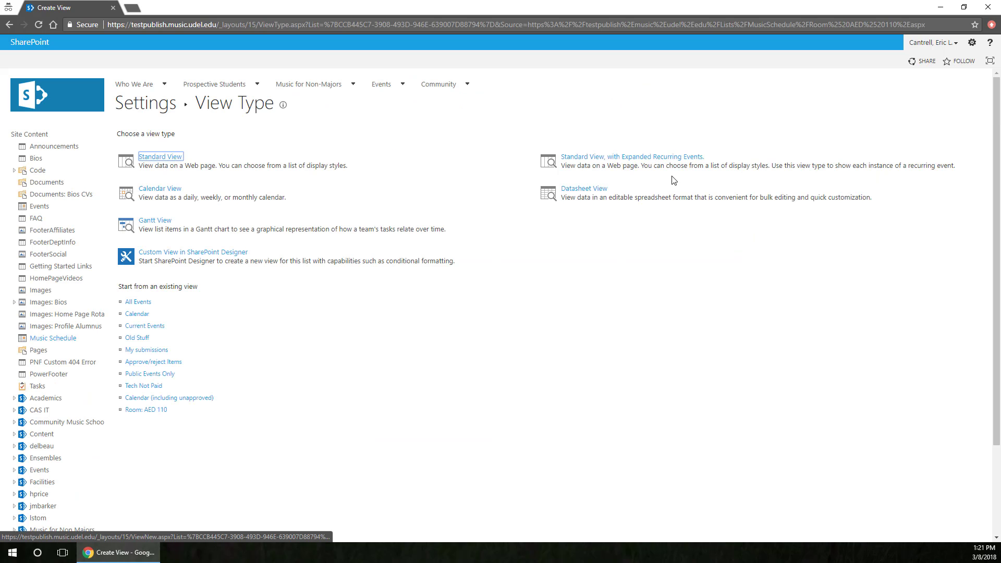
pyautogui.click(159, 195)
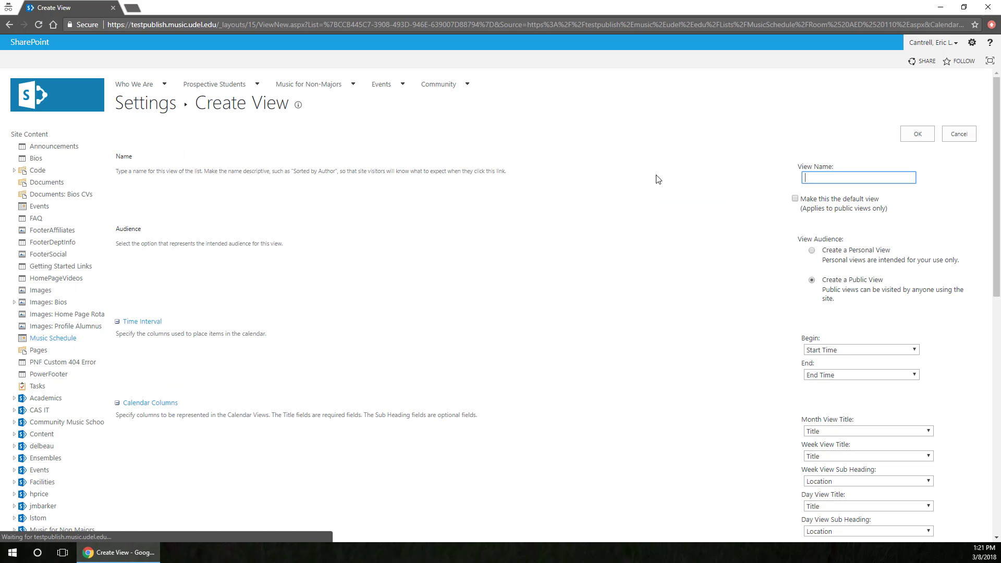
pyautogui.write('AED 109A')
pyautogui.press('Home')
pyautogui.write('Room:')
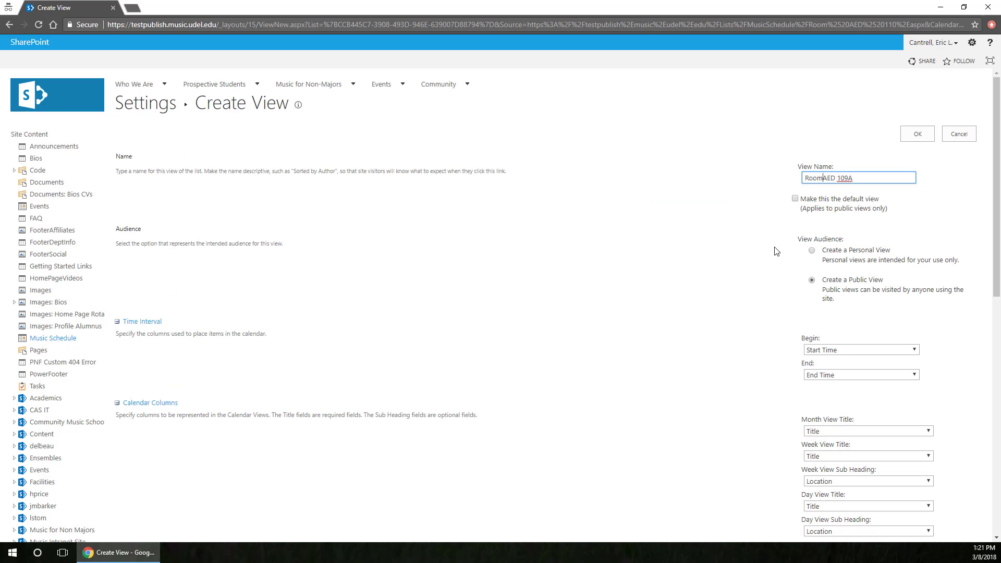
# Step: Filter the new view to items whose msVenueChoice column contains (Not Indexed) the copied venue name AED 109A, and save the view
pyautogui.scroll(-5, 881, 255)
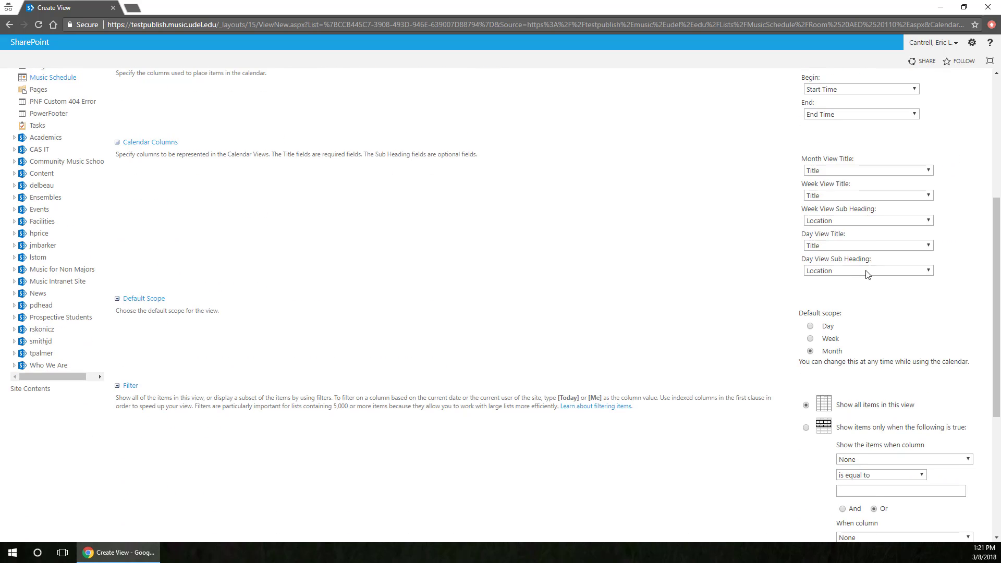
pyautogui.scroll(-5, 829, 273)
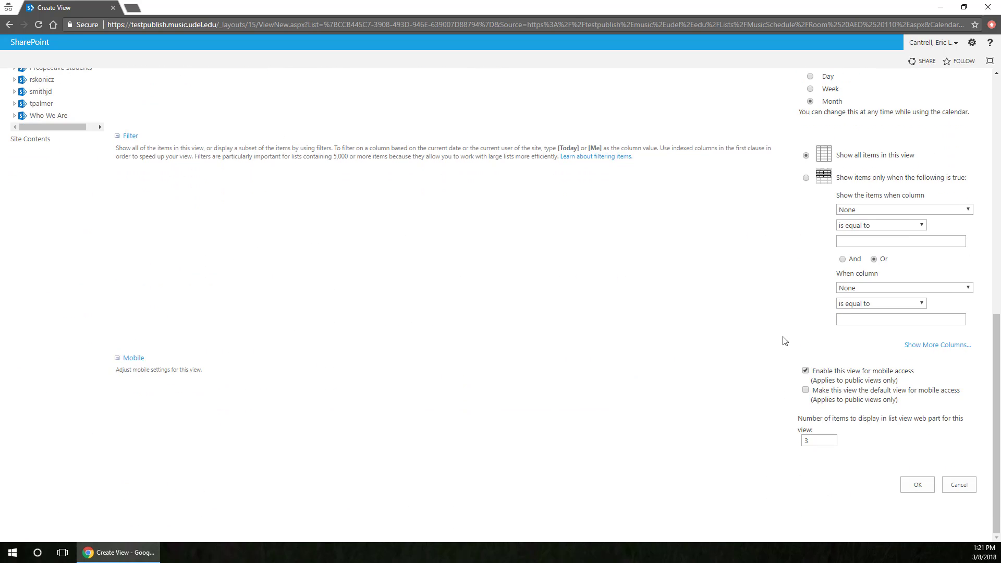
pyautogui.scroll(2, 881, 307)
pyautogui.click(870, 315)
pyautogui.scroll(-15, 878, 417)
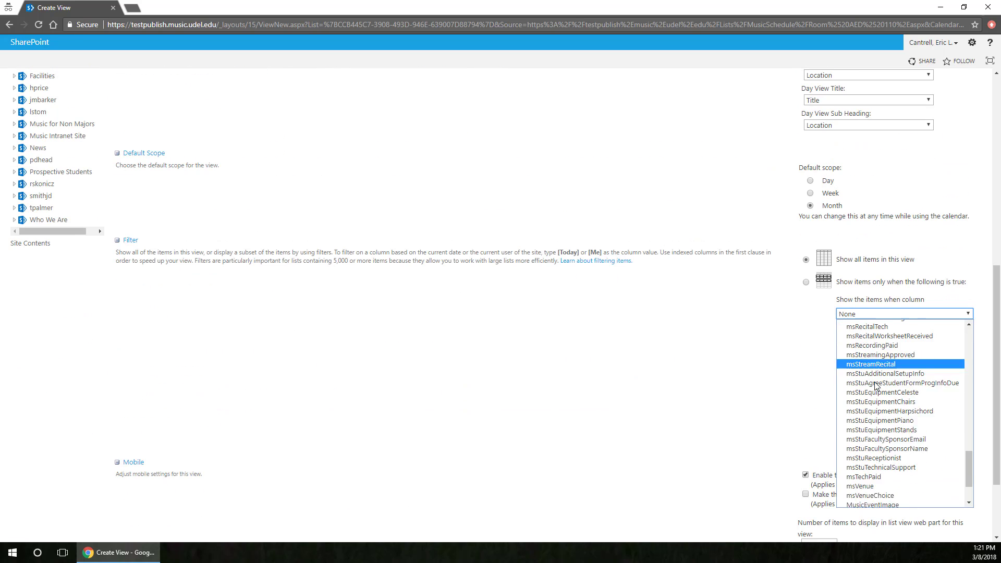
pyautogui.click(880, 437)
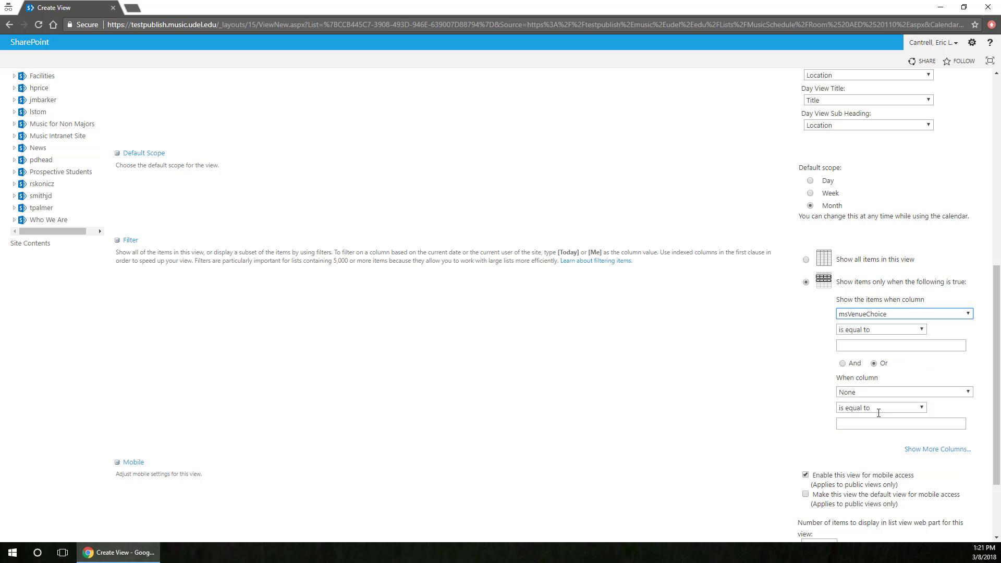
pyautogui.click(868, 334)
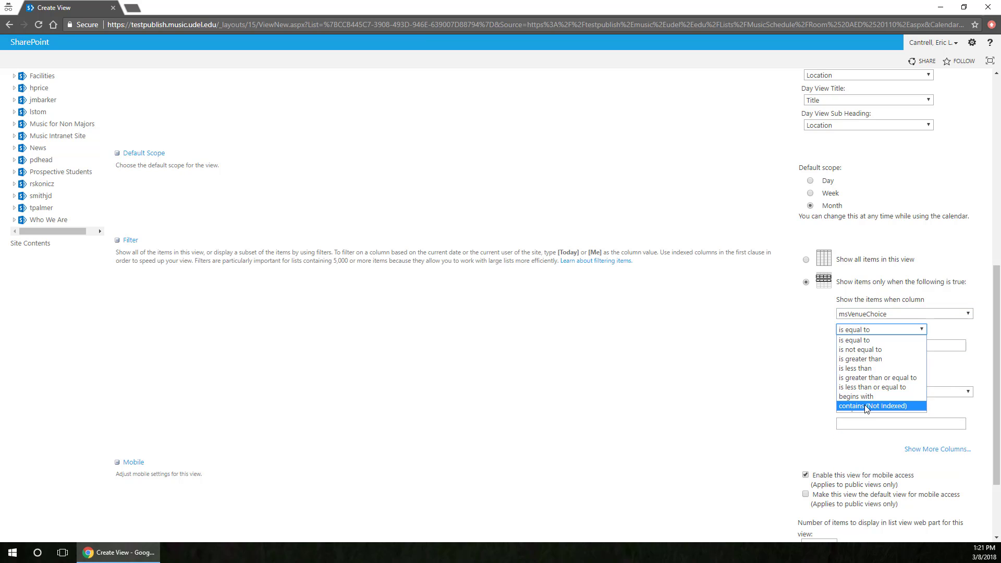
pyautogui.click(864, 404)
pyautogui.click(866, 346)
pyautogui.click(874, 371)
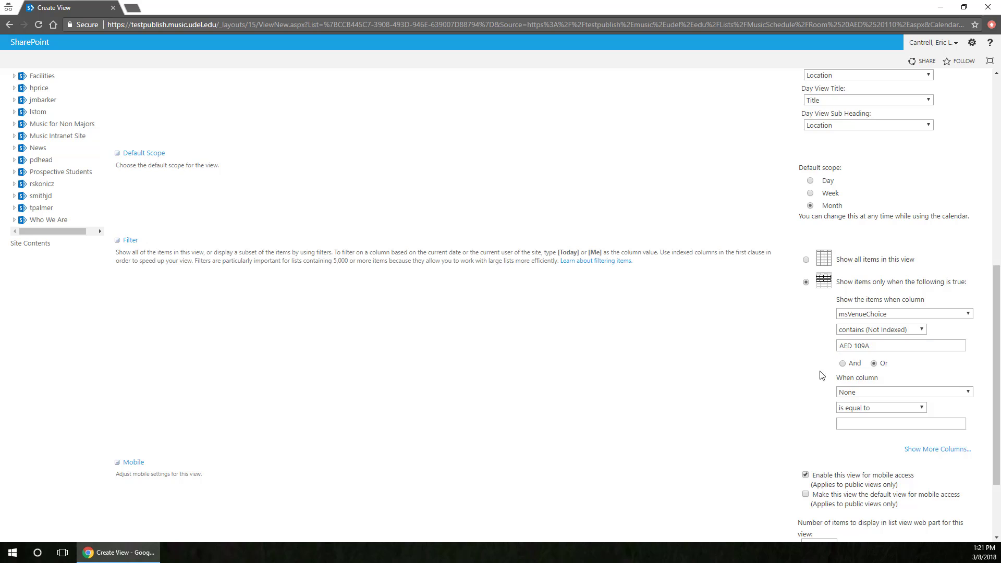
pyautogui.scroll(-2, 819, 417)
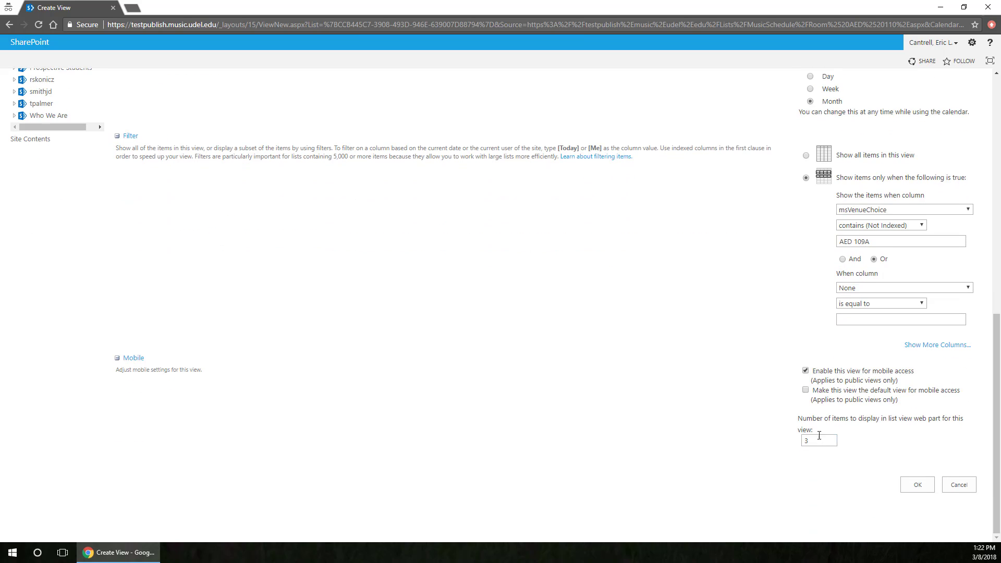
pyautogui.click(917, 484)
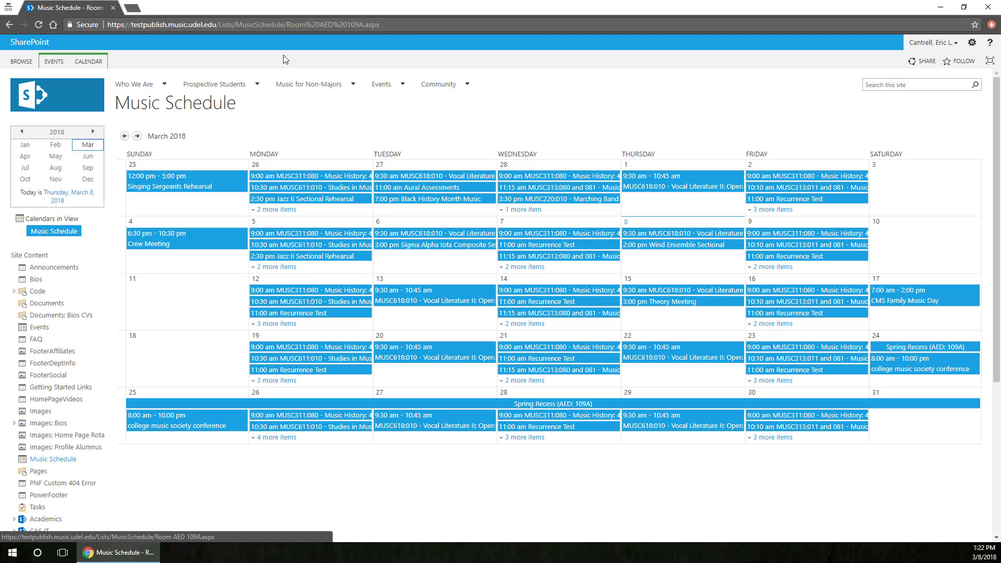
# Step: Check the new AED 109A view's web address and its entry in the list of available views
pyautogui.moveTo(380, 25); pyautogui.dragTo(213, 28)
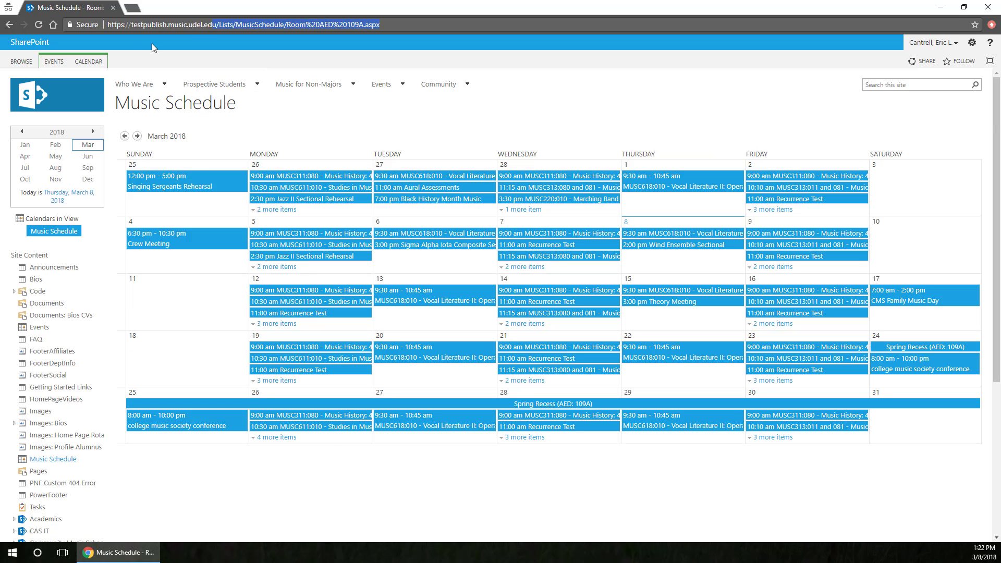
pyautogui.click(88, 61)
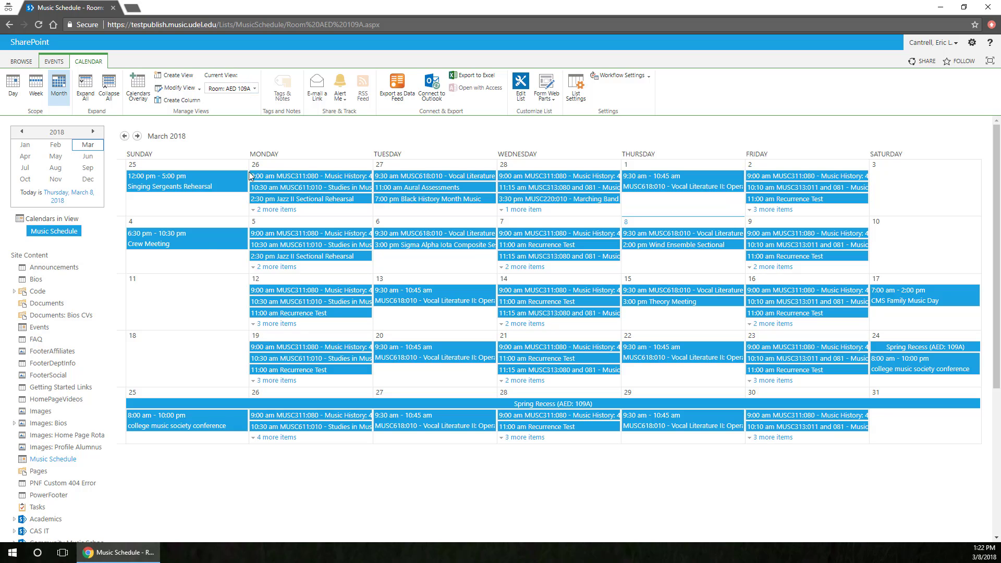
pyautogui.click(230, 88)
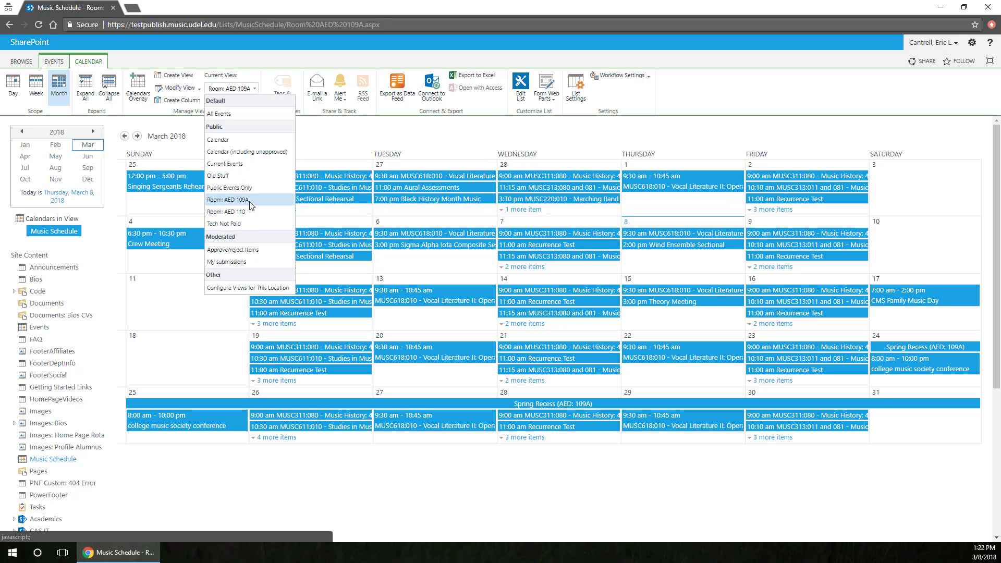